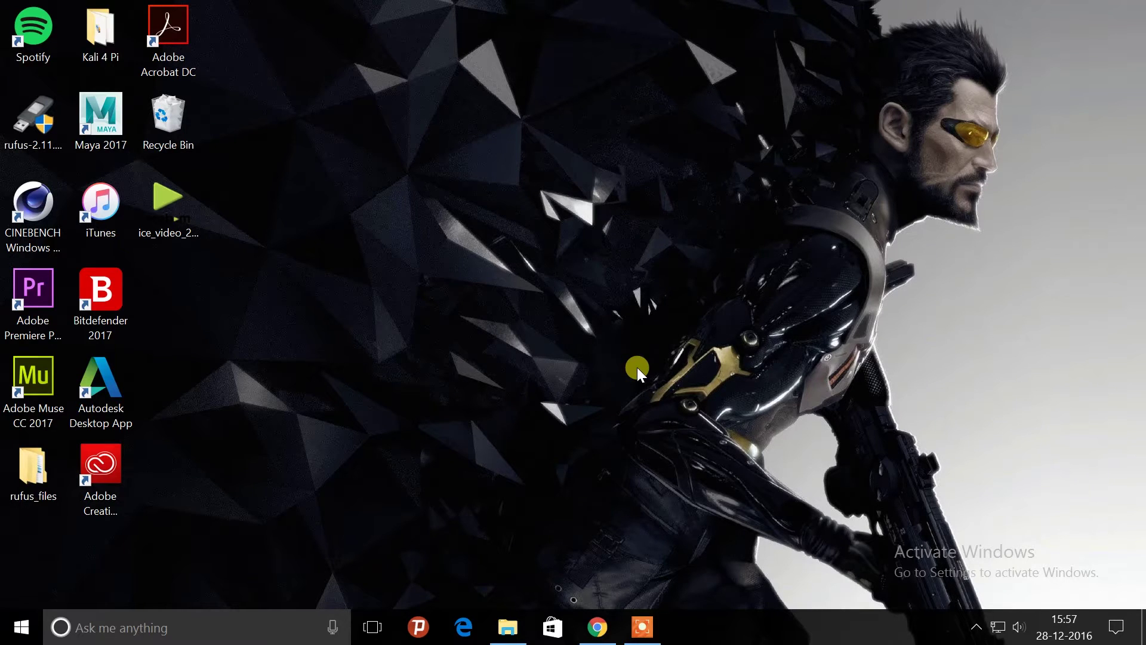
# - Bring Chrome back to the Kali Linux ARM Images page and highlight its address and heading
pyautogui.click(599, 625)
pyautogui.click(193, 46)
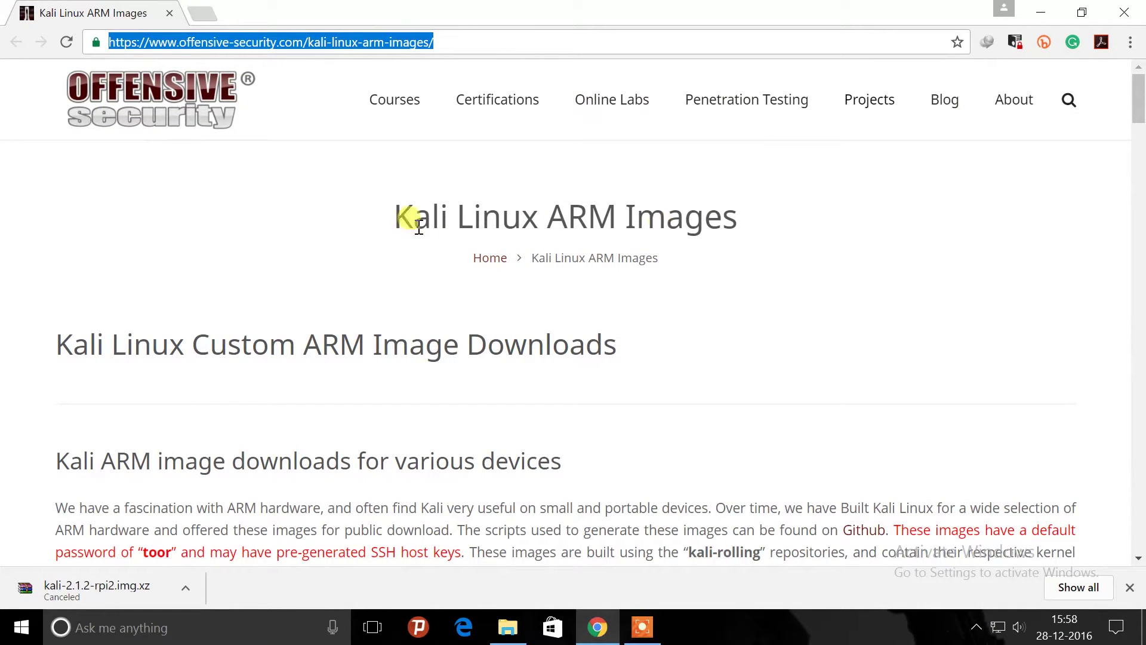
pyautogui.moveTo(396, 216); pyautogui.dragTo(773, 221)
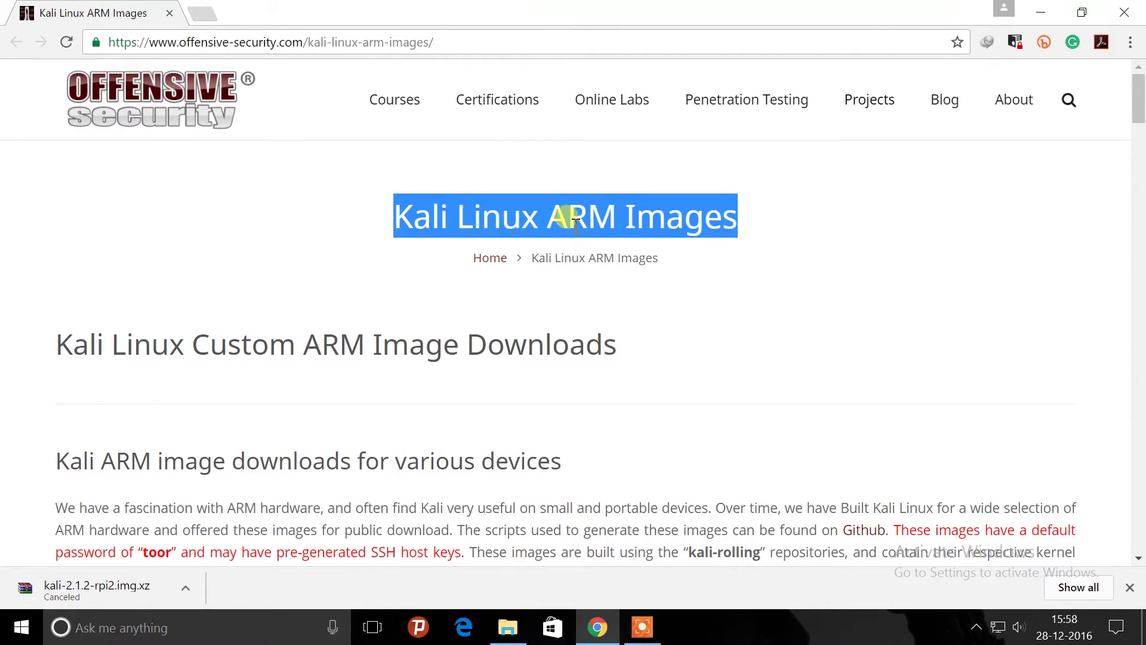
pyautogui.moveTo(547, 208); pyautogui.dragTo(626, 214)
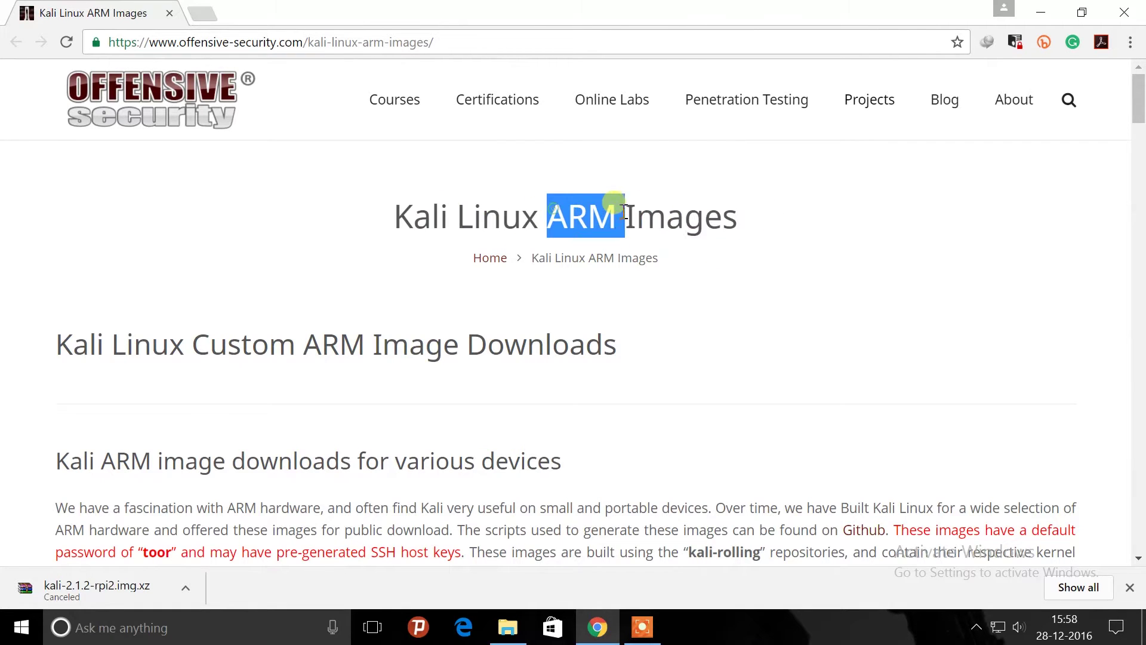
pyautogui.click(662, 373)
# - Scroll down to the RaspberryPi Foundation table and highlight the RaspberryPi 2 / 3 image name
pyautogui.scroll(-13, 661, 382)
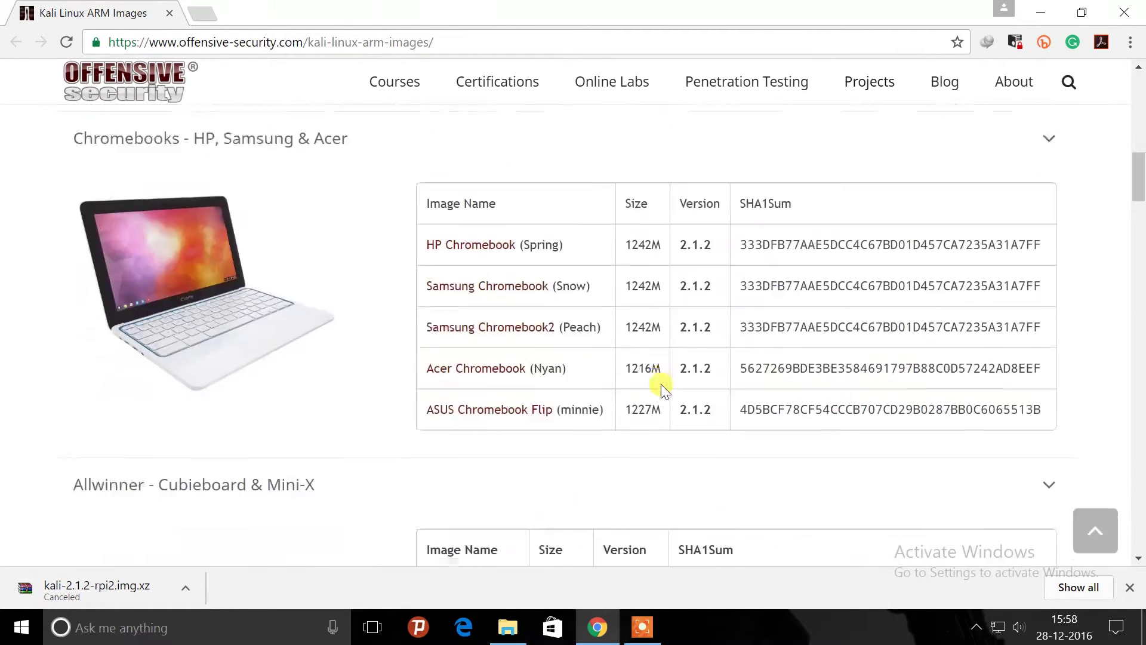
pyautogui.scroll(-15, 661, 384)
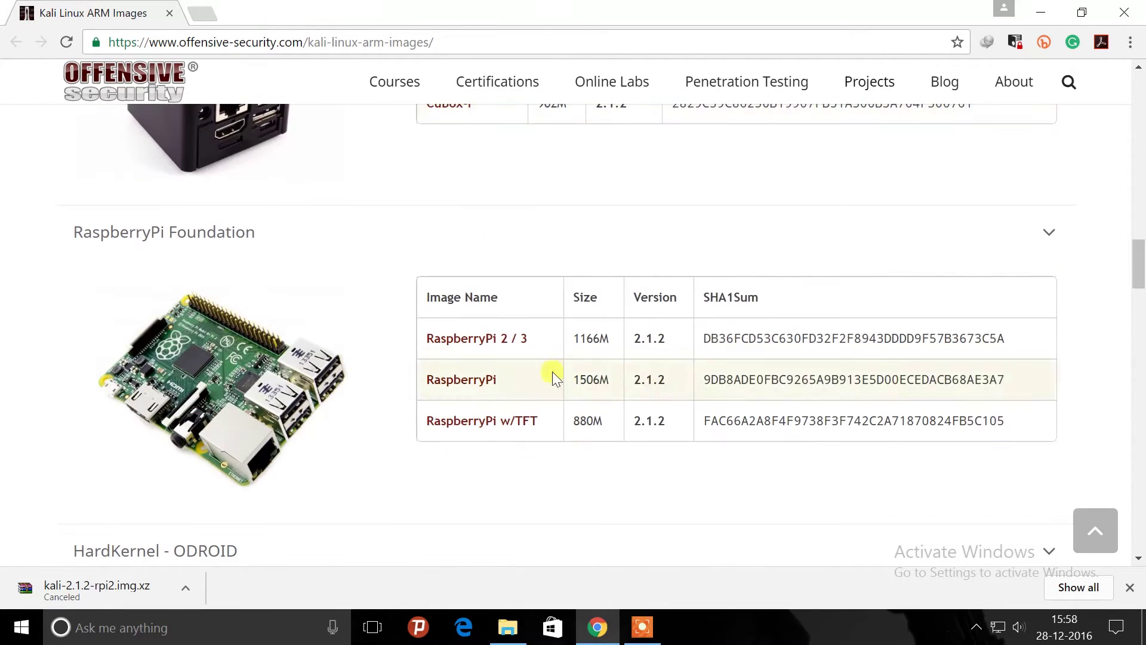
pyautogui.scroll(-2, 553, 379)
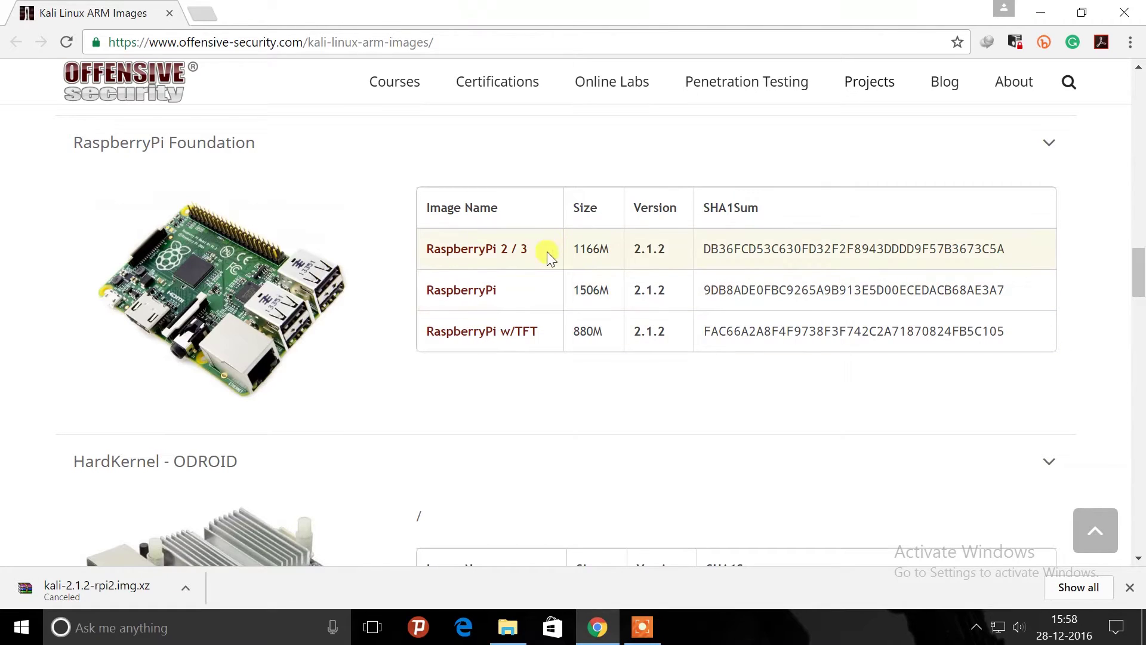
pyautogui.moveTo(546, 252); pyautogui.dragTo(448, 241)
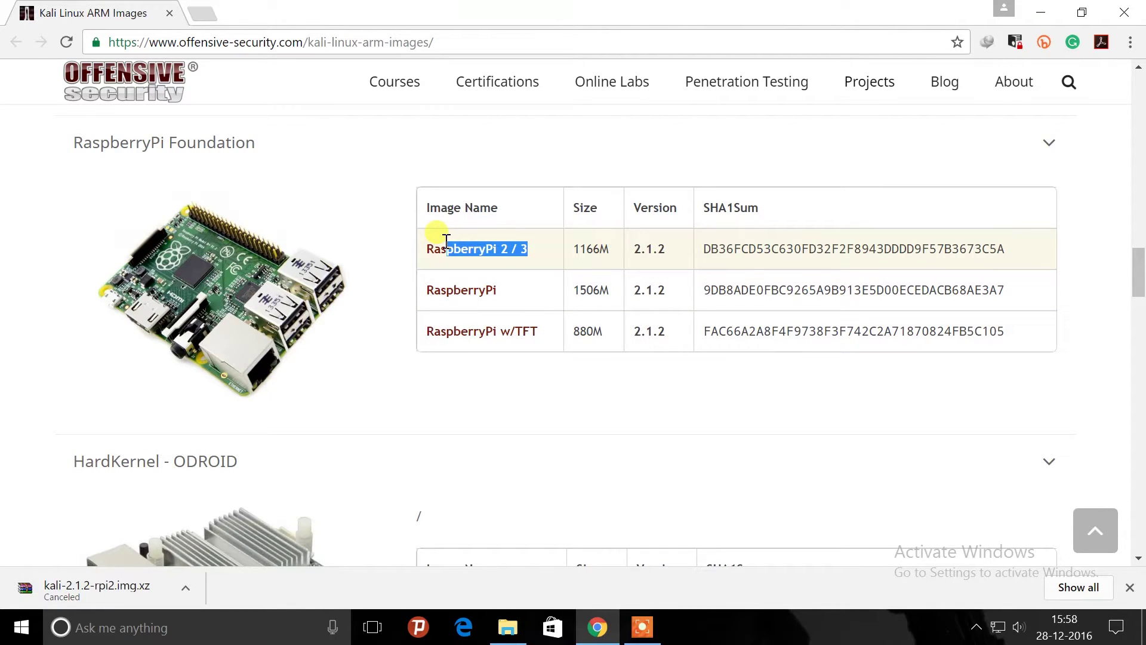
pyautogui.moveTo(440, 241); pyautogui.dragTo(424, 245)
pyautogui.moveTo(542, 289); pyautogui.dragTo(454, 277)
# - Start the RaspberryPi 2 / 3 kali-2.1.2-rpi2.img.xz download, then cancel it as a duplicate
pyautogui.click(487, 249)
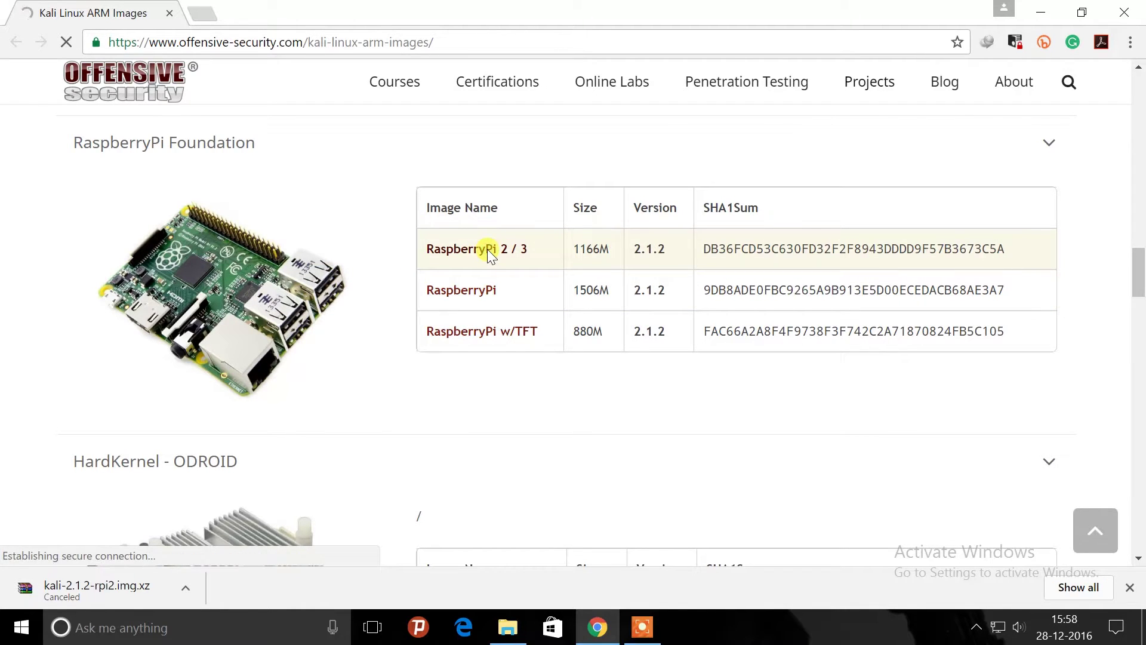
pyautogui.click(186, 585)
pyautogui.click(211, 554)
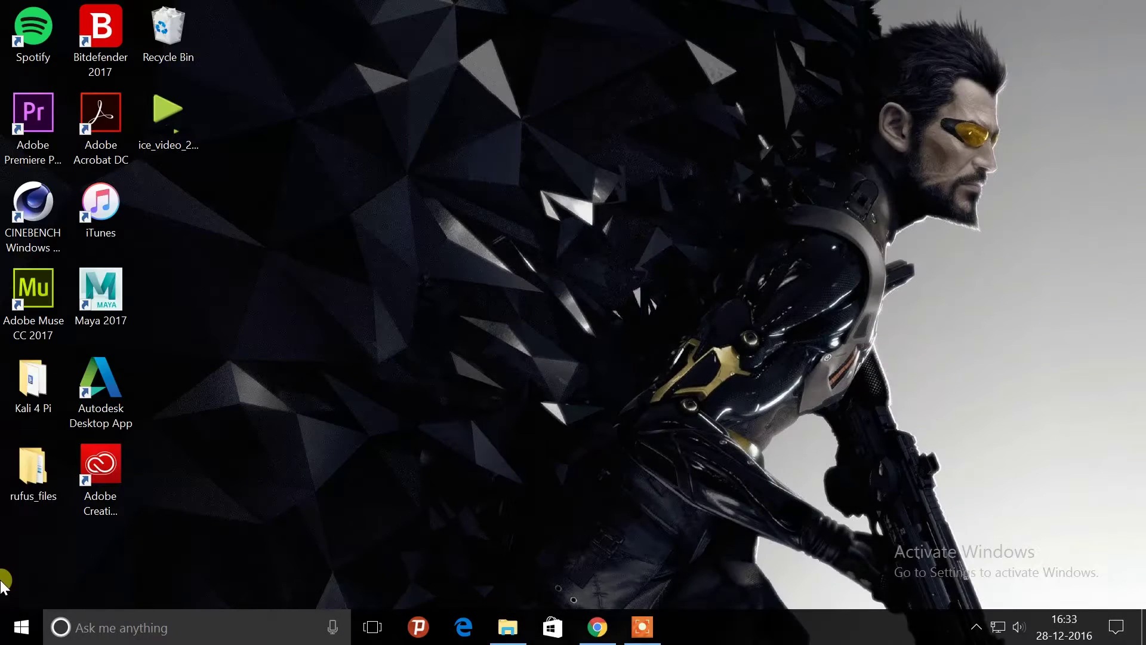
# - Open the Kali 4 Pi folder and point out the .xz archive, Win32DiskImager and SDFormatter shortcuts
pyautogui.doubleClick(31, 385)
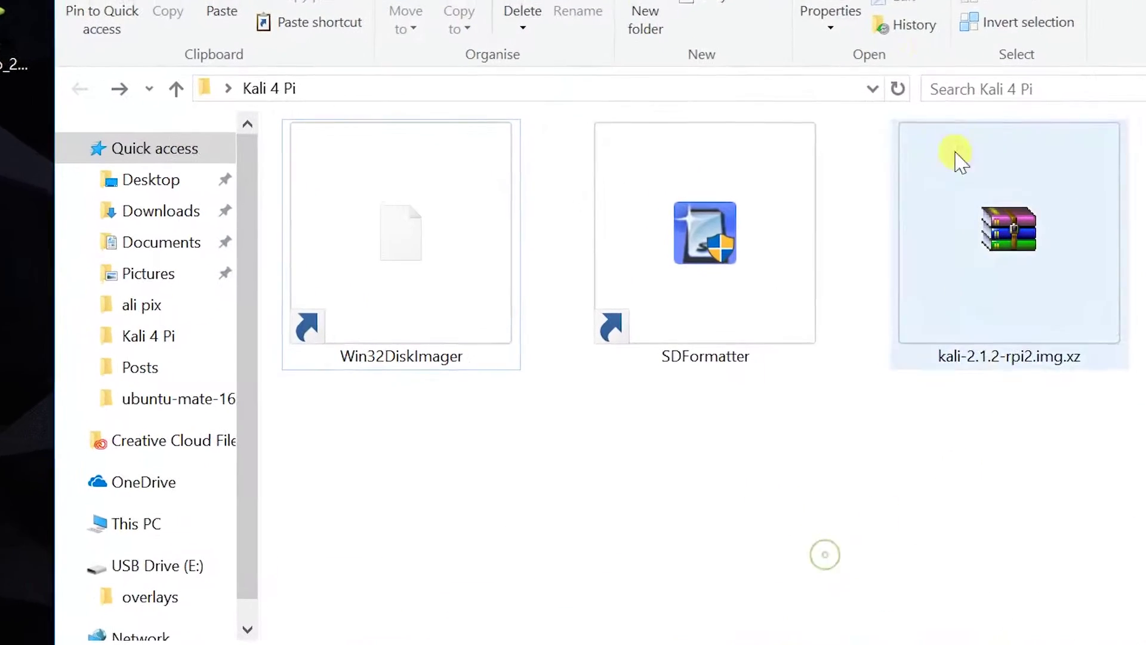
pyautogui.click(1013, 258)
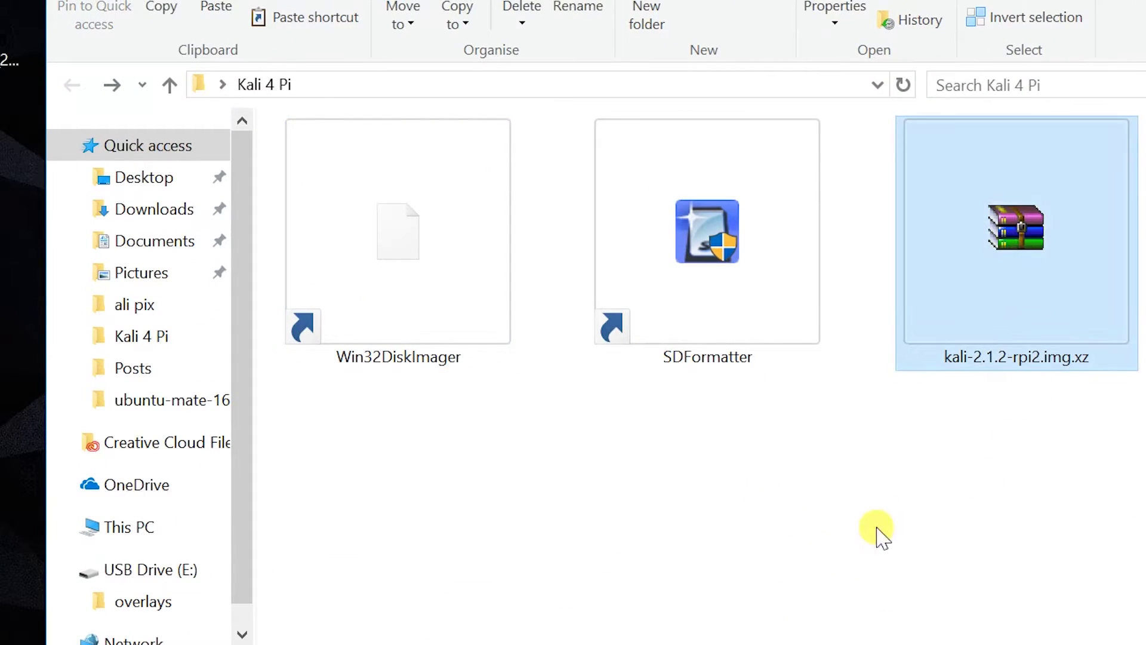
pyautogui.moveTo(869, 510); pyautogui.dragTo(410, 328)
pyautogui.click(428, 265)
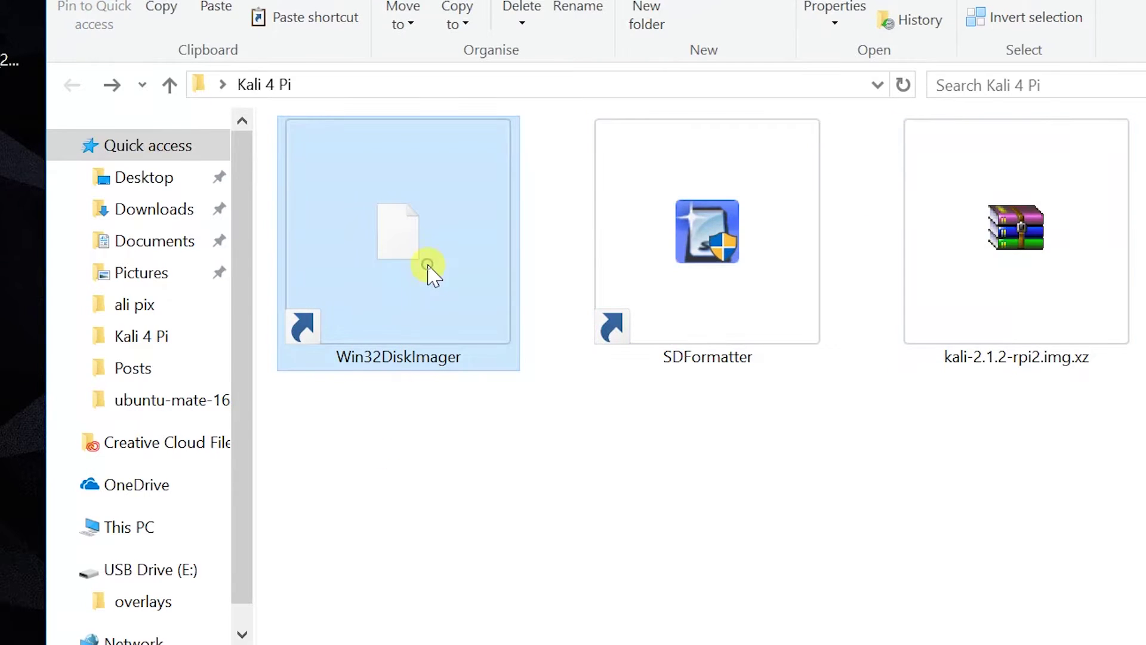
pyautogui.click(755, 260)
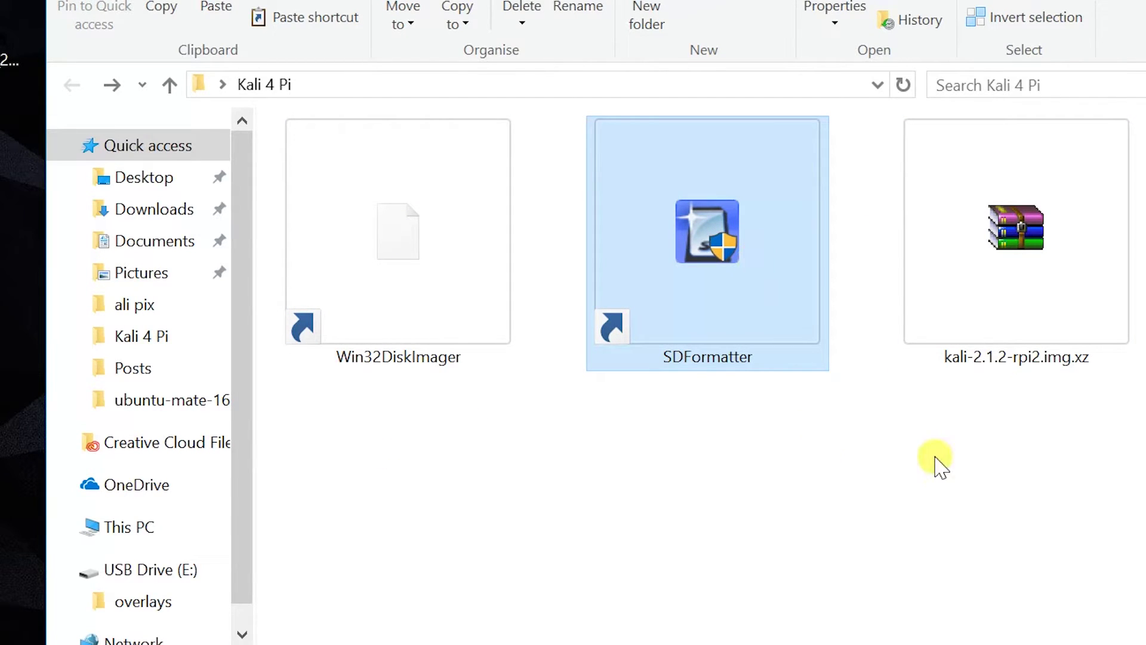
pyautogui.click(1041, 453)
# - Check in Properties that the kali-2.1.2-rpi2.img.xz archive is 1.08 GB
pyautogui.click(1027, 201)
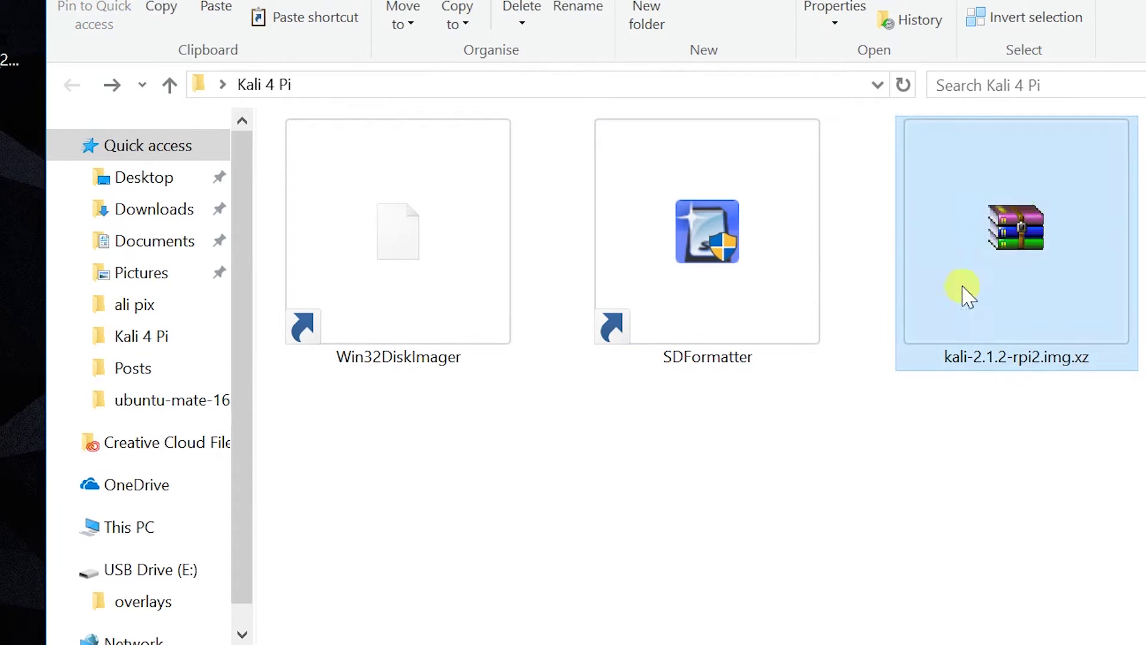
pyautogui.rightClick(1011, 257)
pyautogui.press('r')
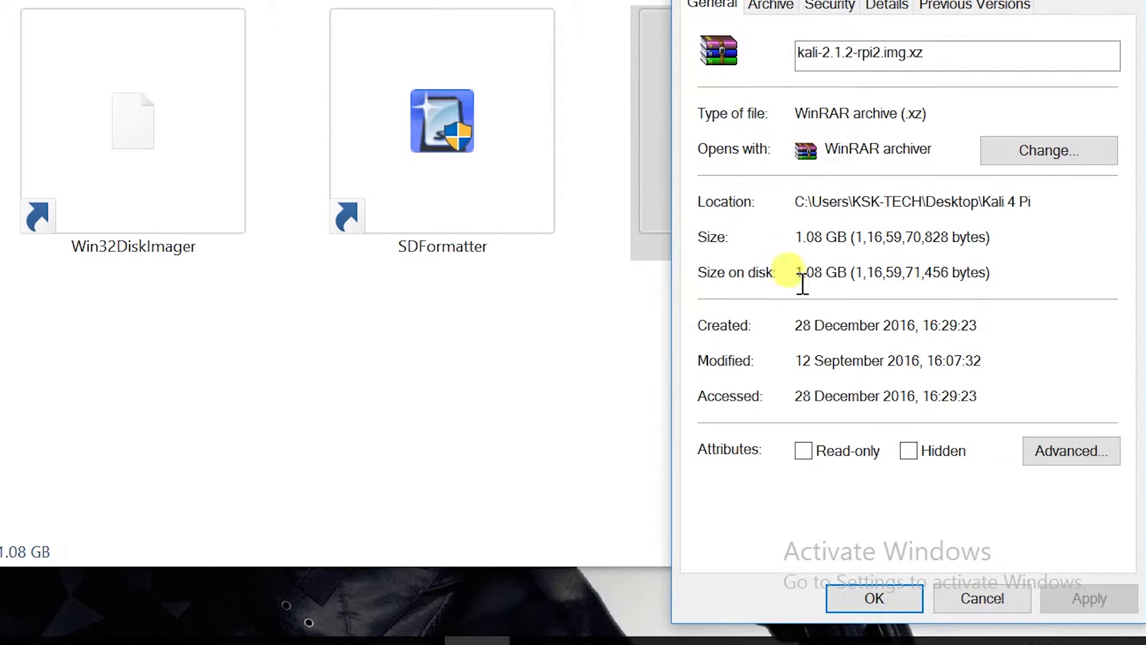
pyautogui.moveTo(796, 237); pyautogui.dragTo(851, 242)
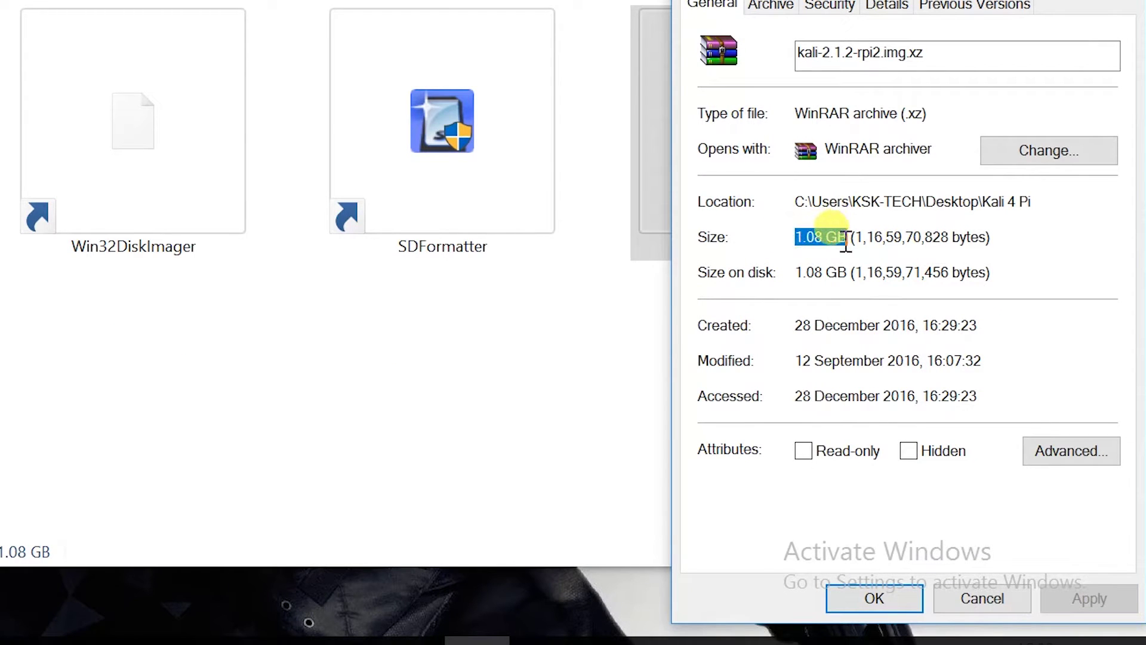
pyautogui.click(874, 599)
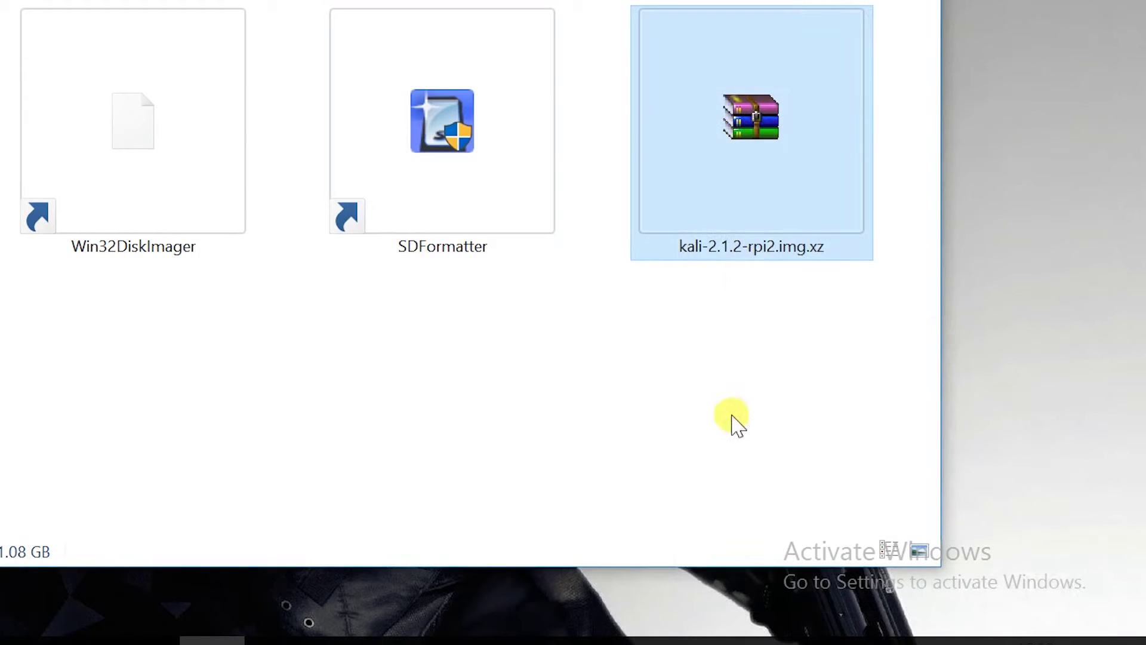
pyautogui.rightClick(710, 96)
# - Extract the archive into a kali-2.1.2-rpi2.img folder and delete the leftover .xz file
pyautogui.click(780, 233)
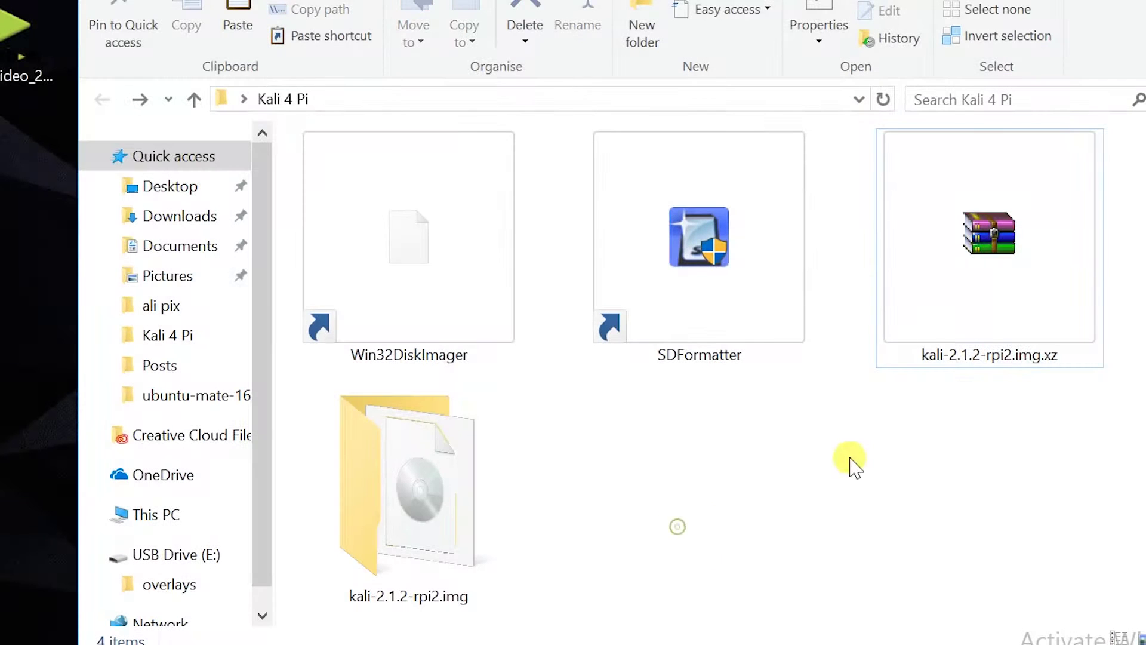
pyautogui.moveTo(1022, 468); pyautogui.dragTo(975, 268)
pyautogui.press('Delete')
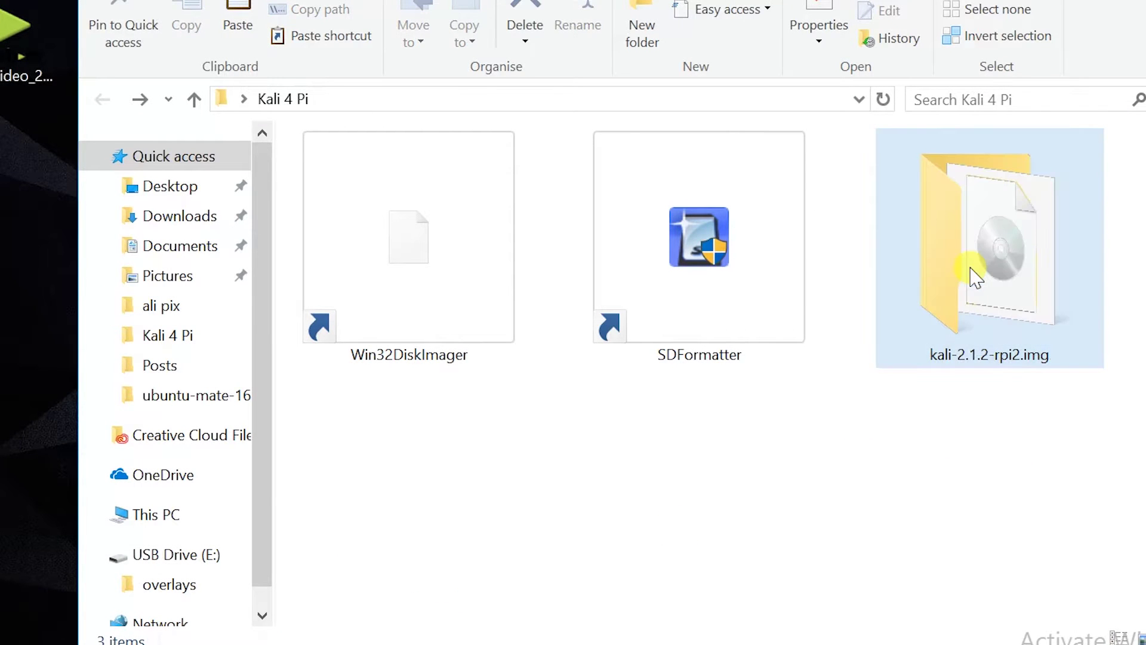
pyautogui.click(742, 232)
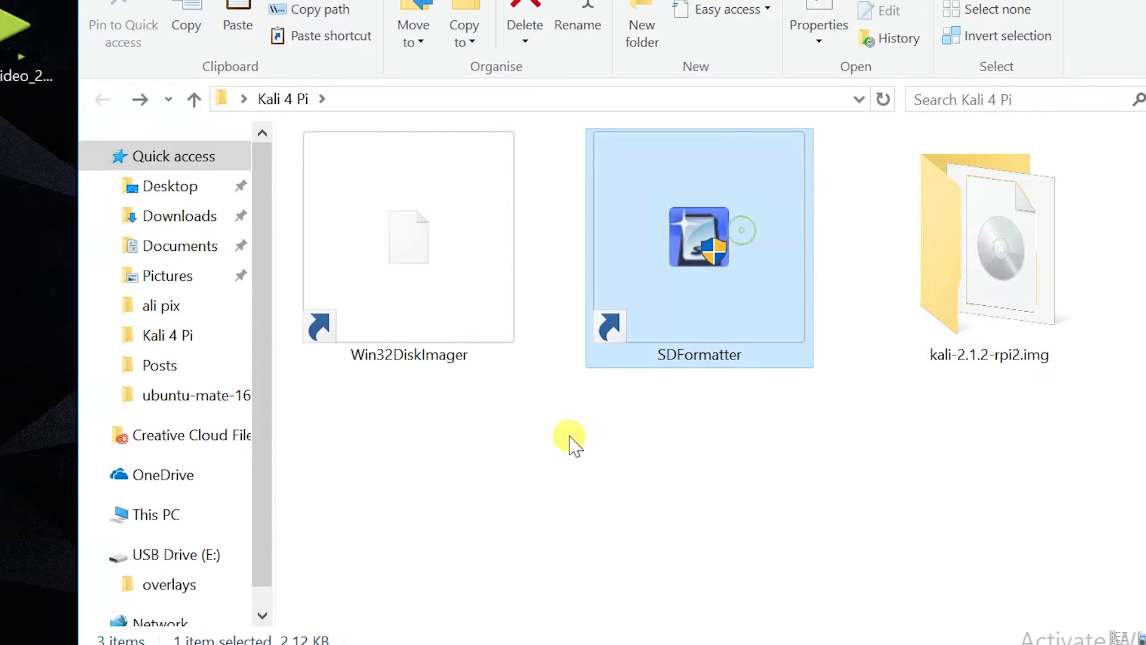
pyautogui.click(435, 486)
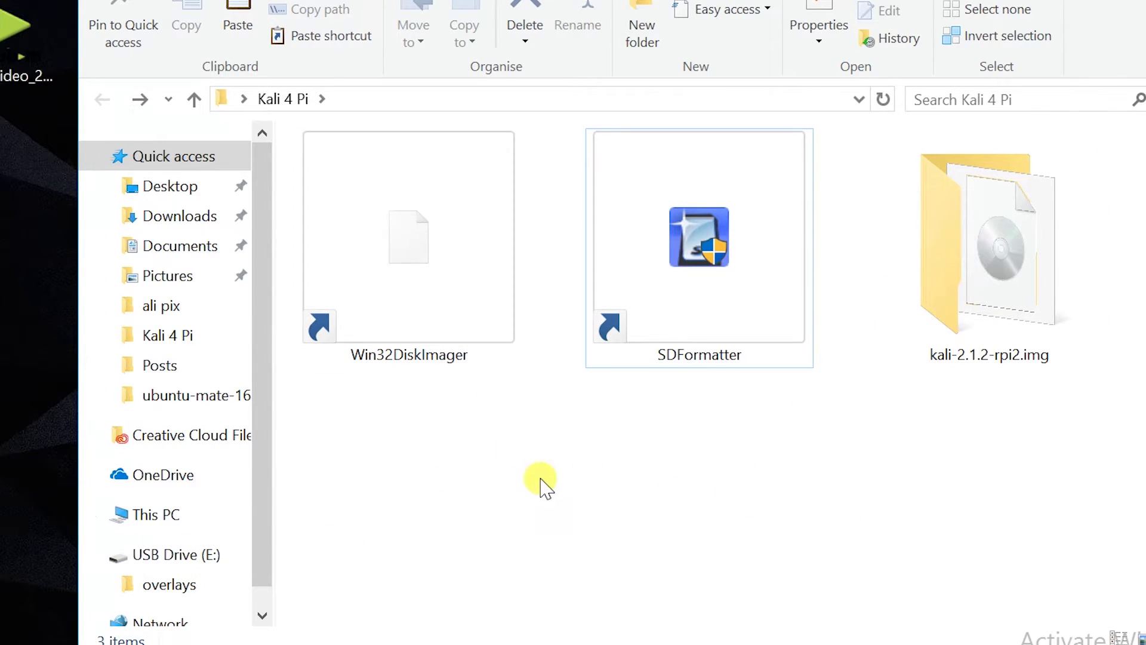
# - Check in Properties that the extracted kali-2.1.2-rpi2.img file is 6.83 GB
pyautogui.doubleClick(1003, 252)
pyautogui.click(517, 181)
pyautogui.rightClick(516, 182)
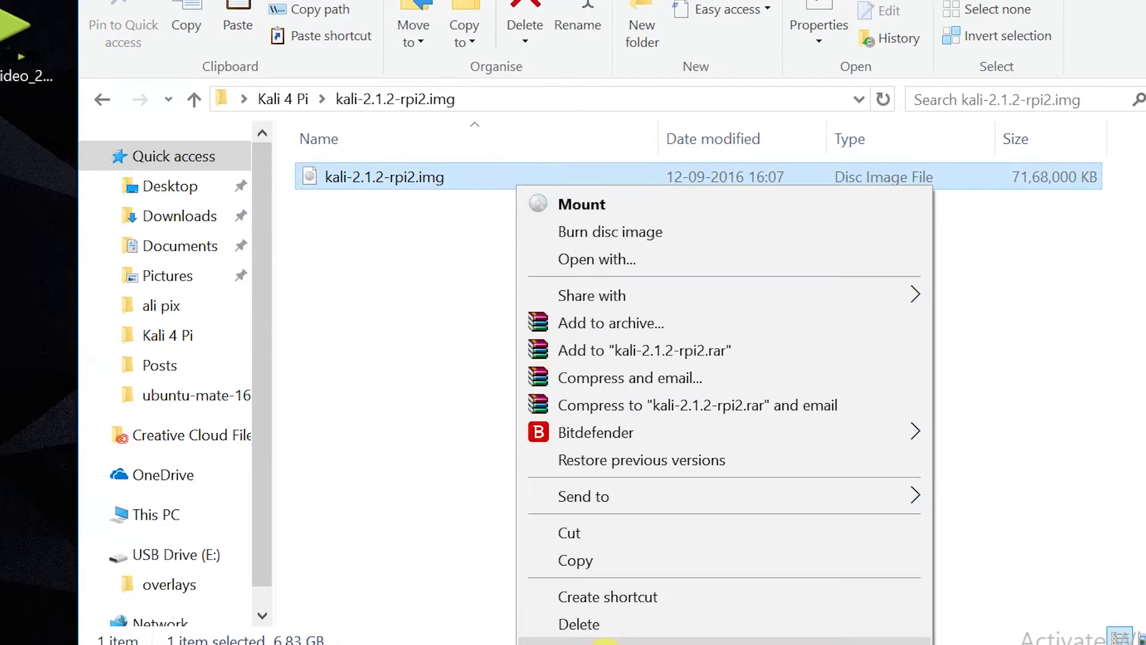
pyautogui.hotkey('alt', 'Return')
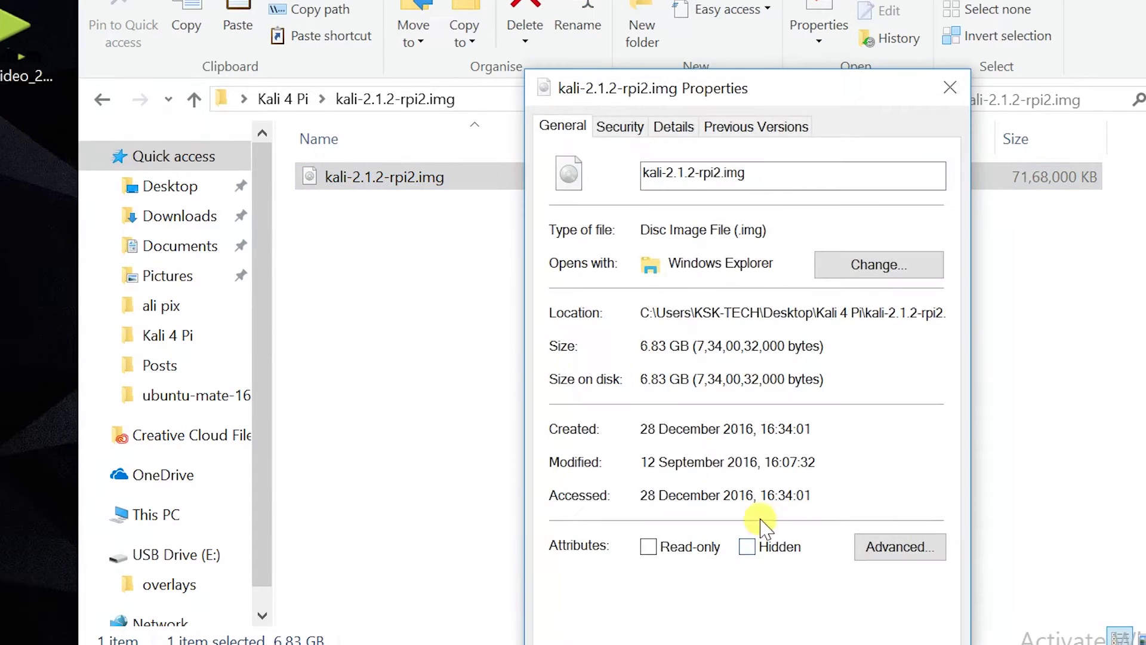
pyautogui.click(638, 346)
pyautogui.moveTo(683, 349); pyautogui.dragTo(680, 347)
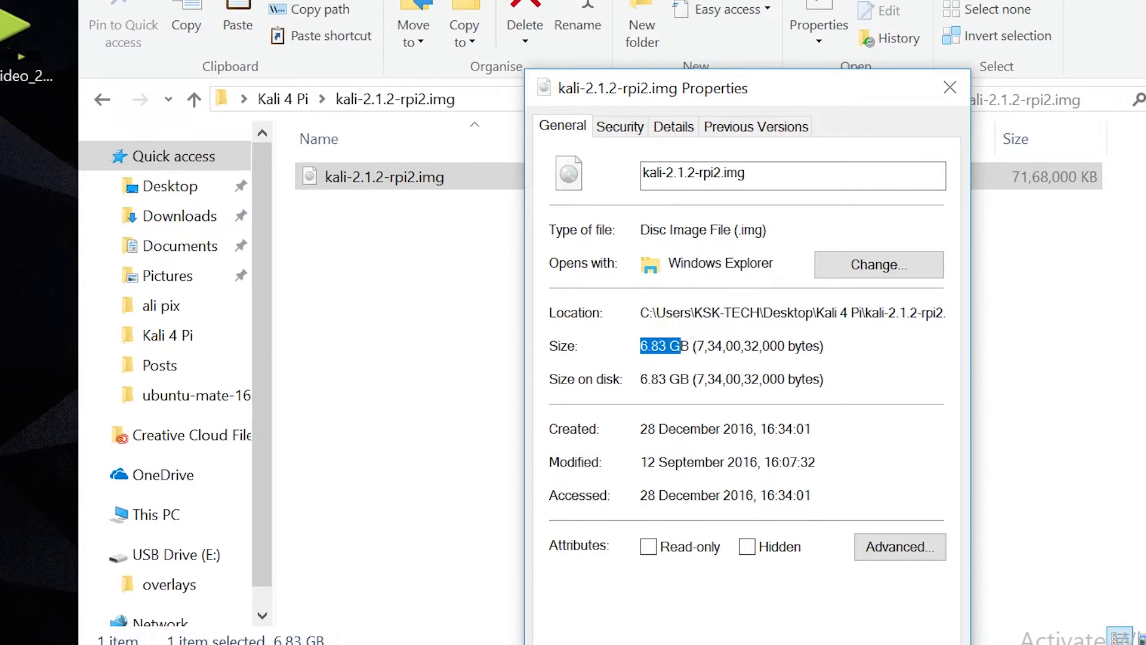
pyautogui.press('Escape')
# - Return to the Kali 4 Pi folder and select the SDFormatter shortcut
pyautogui.click(102, 99)
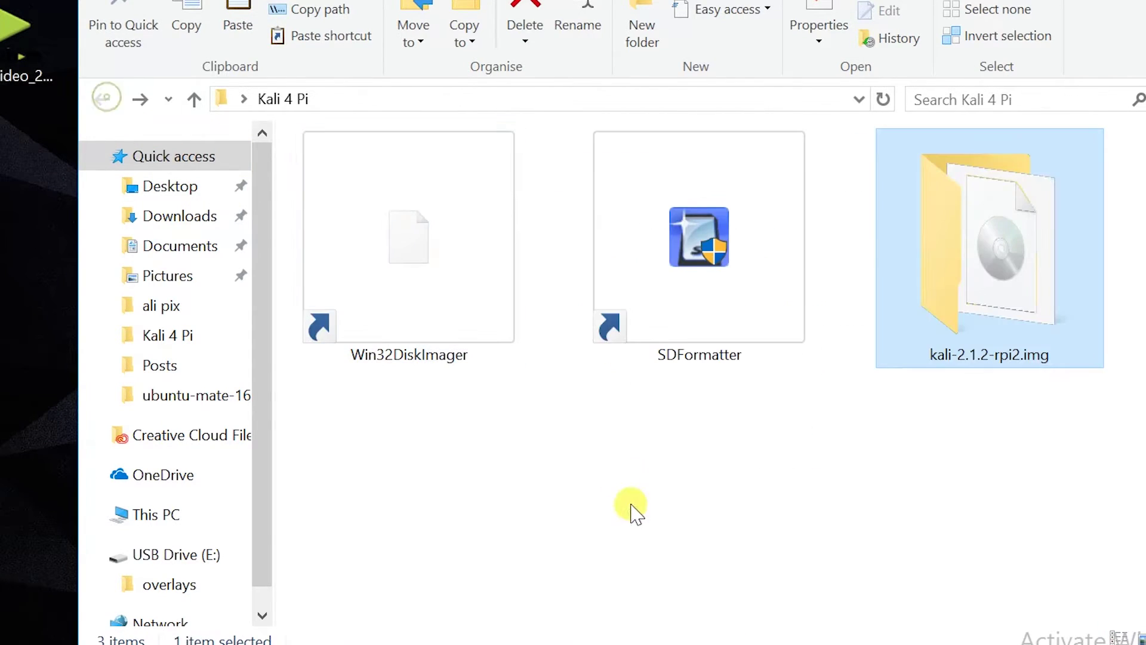
pyautogui.click(640, 525)
pyautogui.click(705, 258)
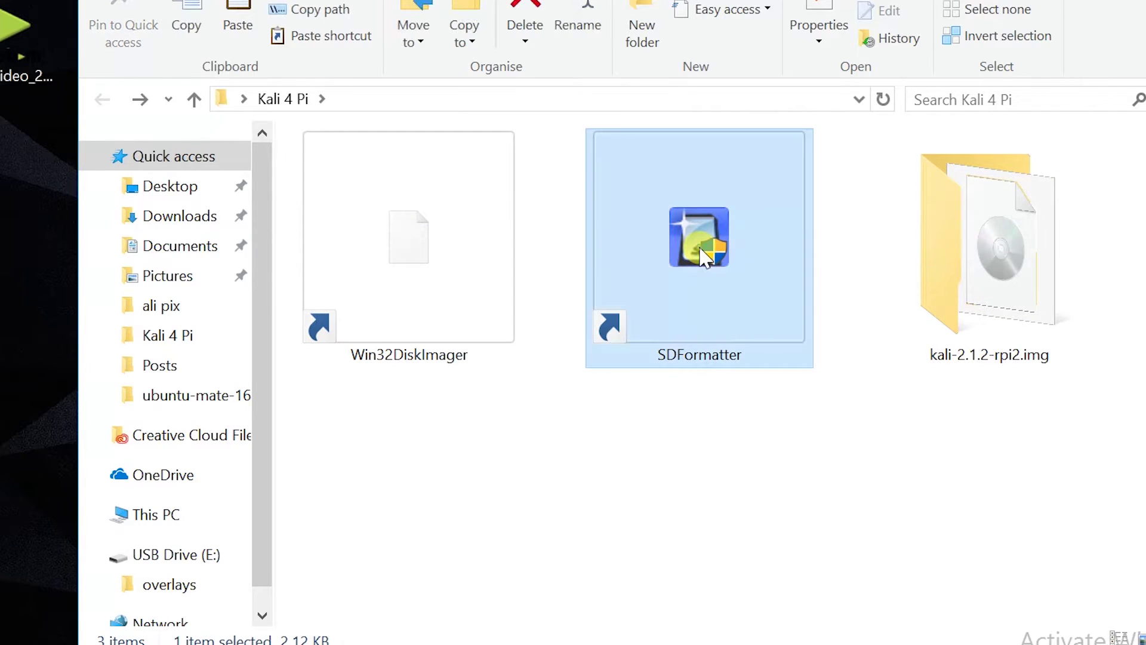
# - Launch SDFormatter and set Format Size Adjustment to ON in its options
pyautogui.doubleClick(705, 258)
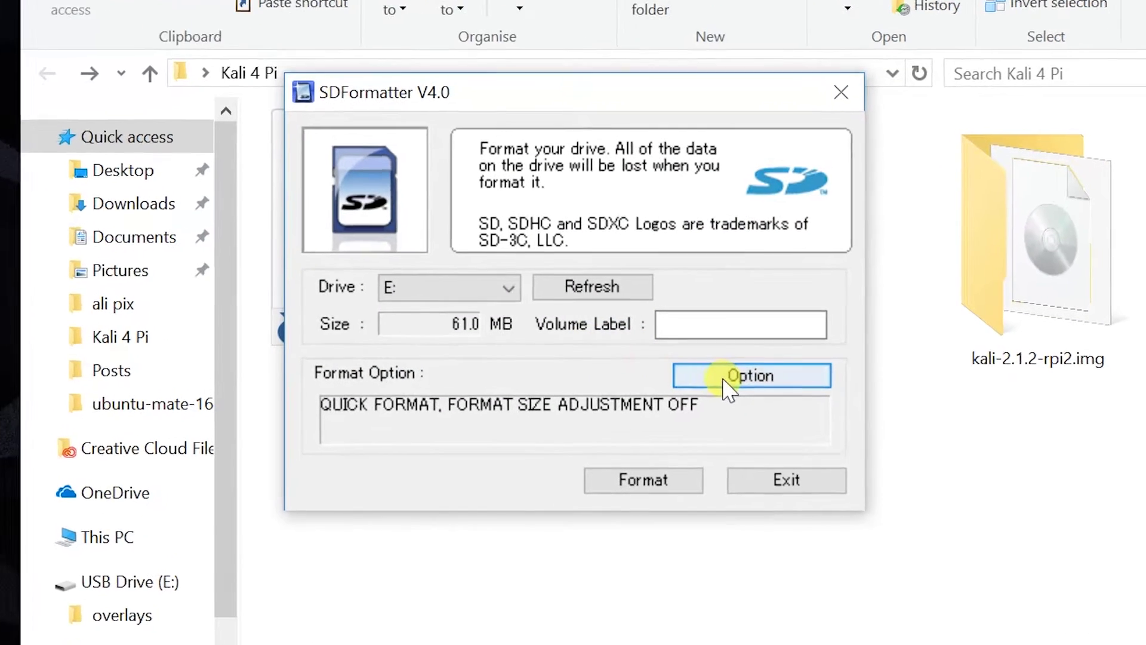
pyautogui.click(724, 371)
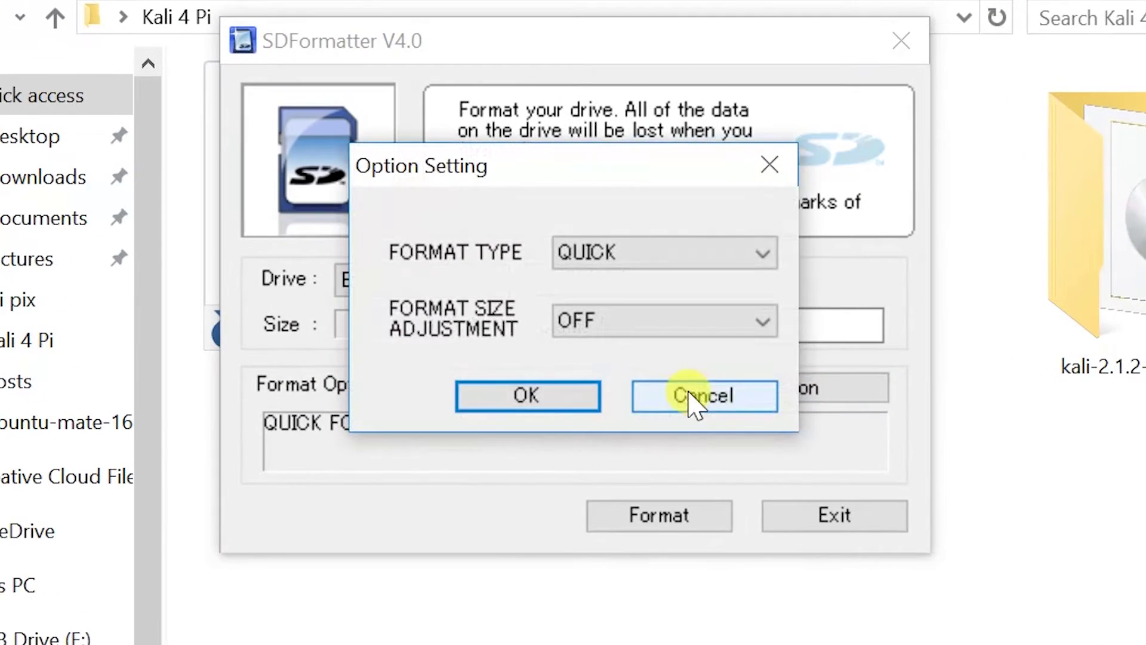
pyautogui.click(707, 341)
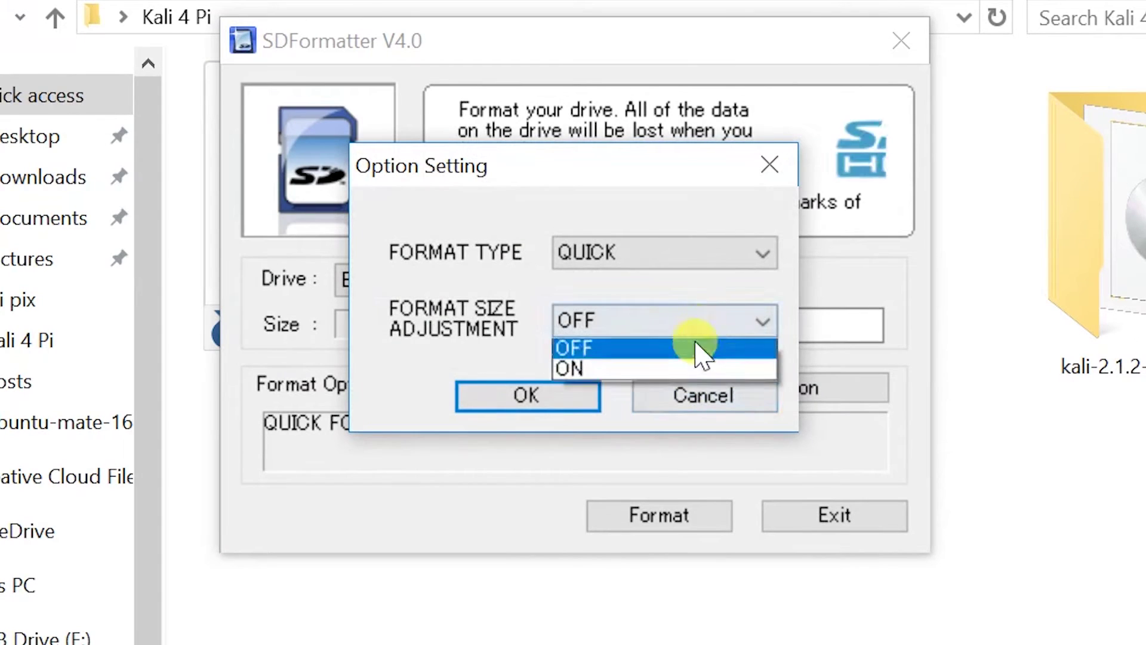
pyautogui.click(652, 372)
pyautogui.click(554, 397)
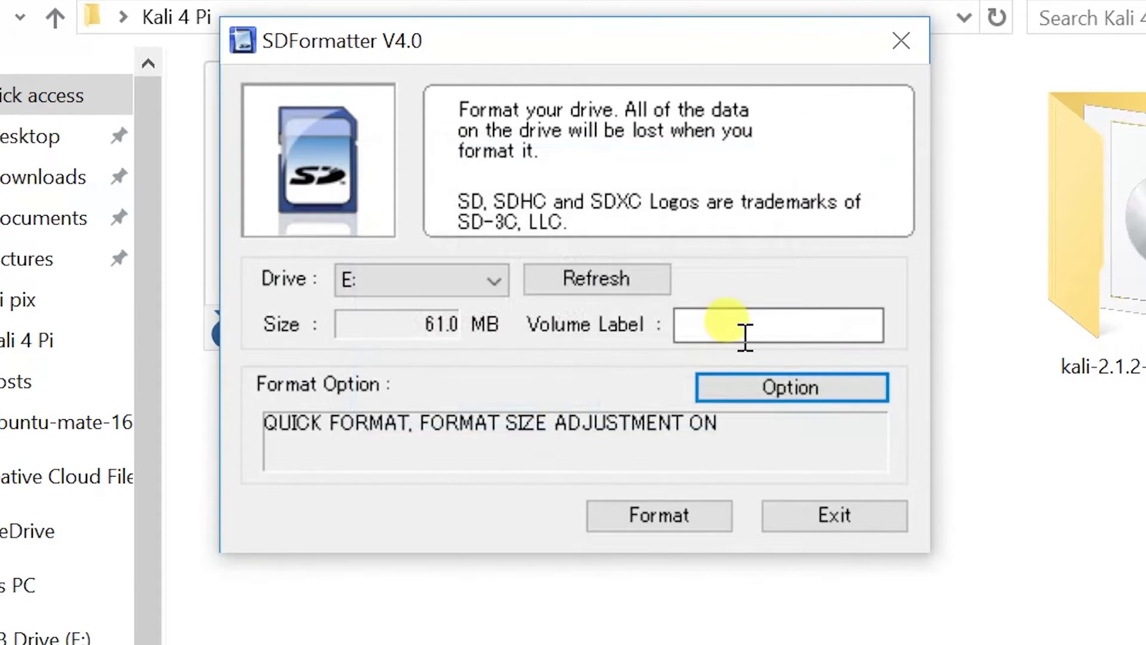
# - Quick-format drive E:, accepting both warnings and dismissing the completion message
pyautogui.click(745, 335)
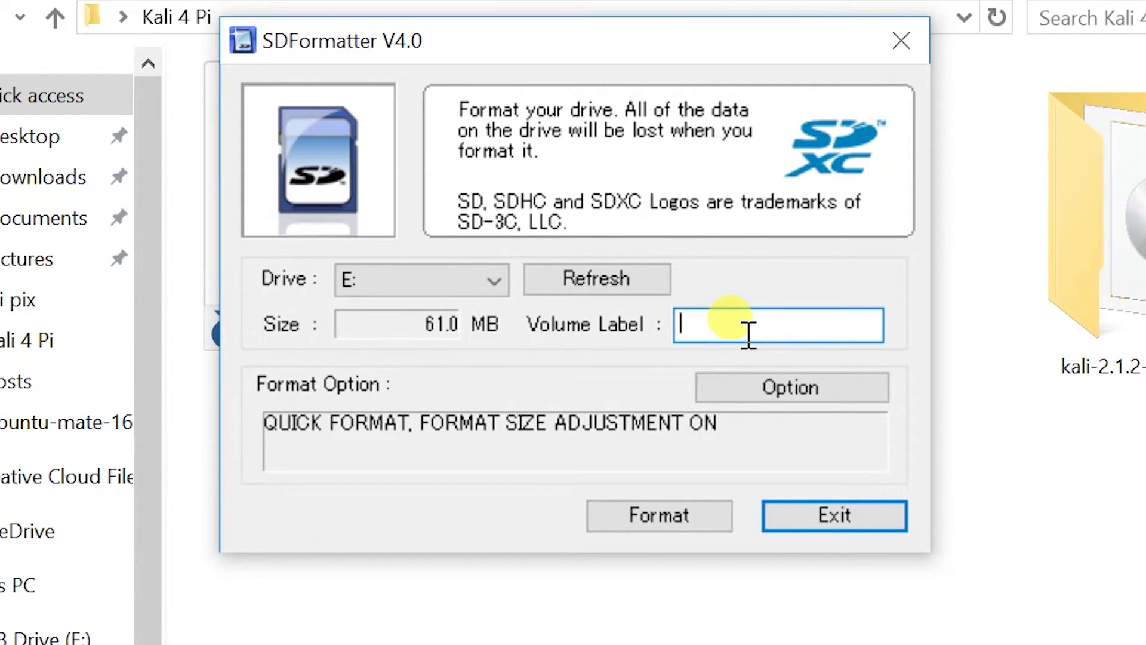
pyautogui.click(661, 514)
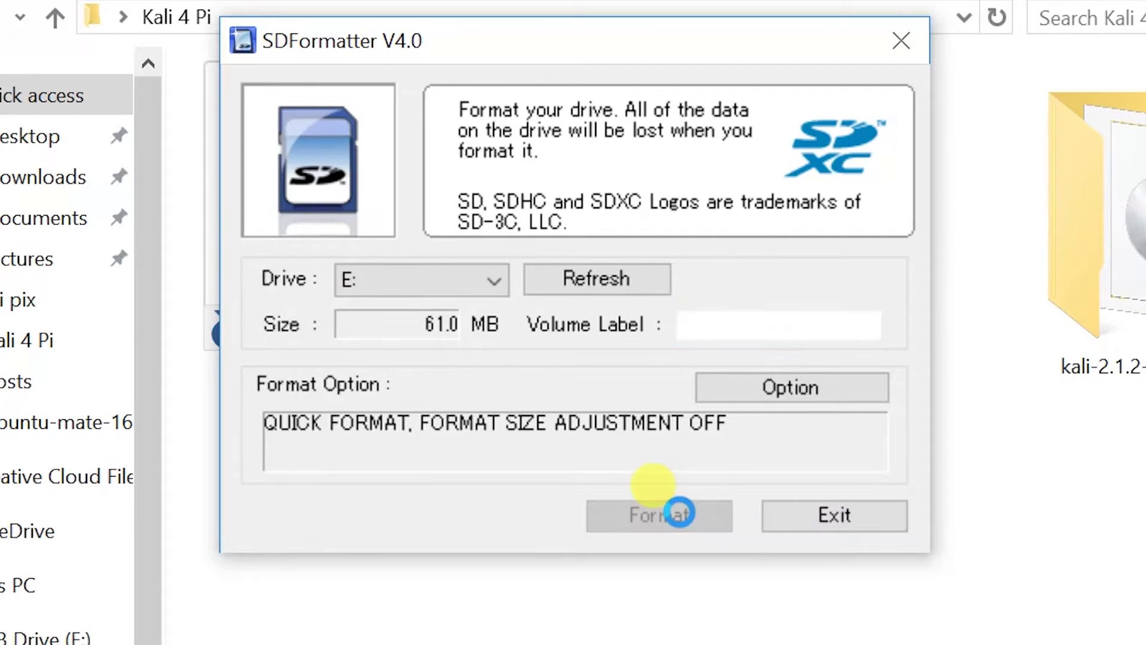
pyautogui.click(634, 383)
pyautogui.click(634, 383)
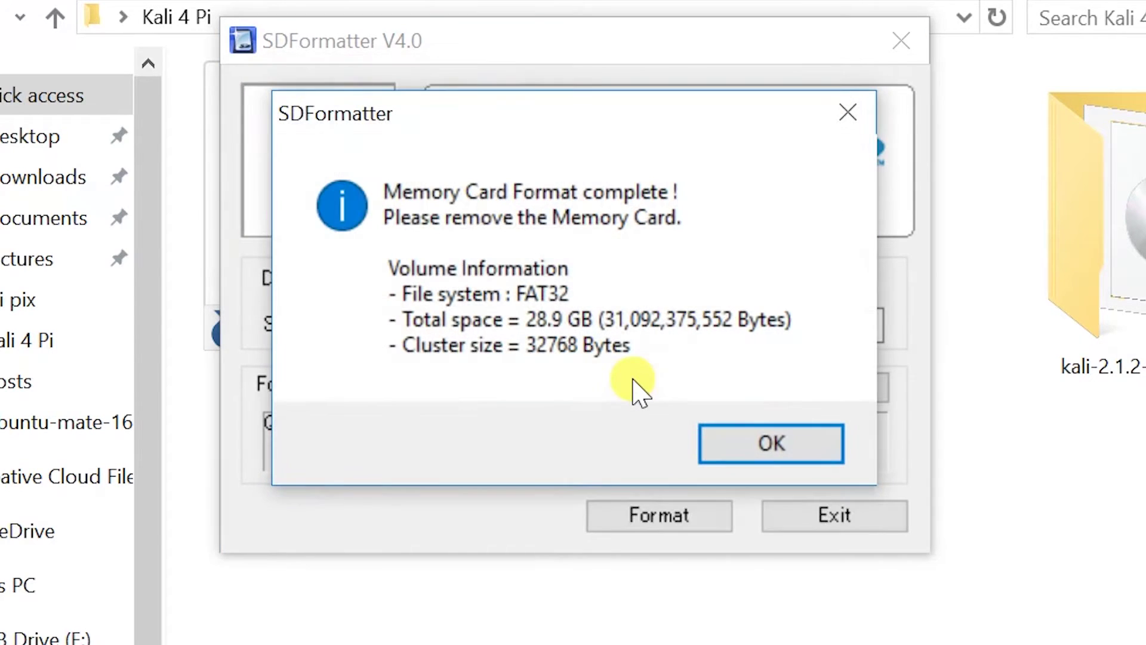
pyautogui.click(741, 455)
# - Close SDFormatter, launch Win32 Disk Imager and check the available target device
pyautogui.click(801, 525)
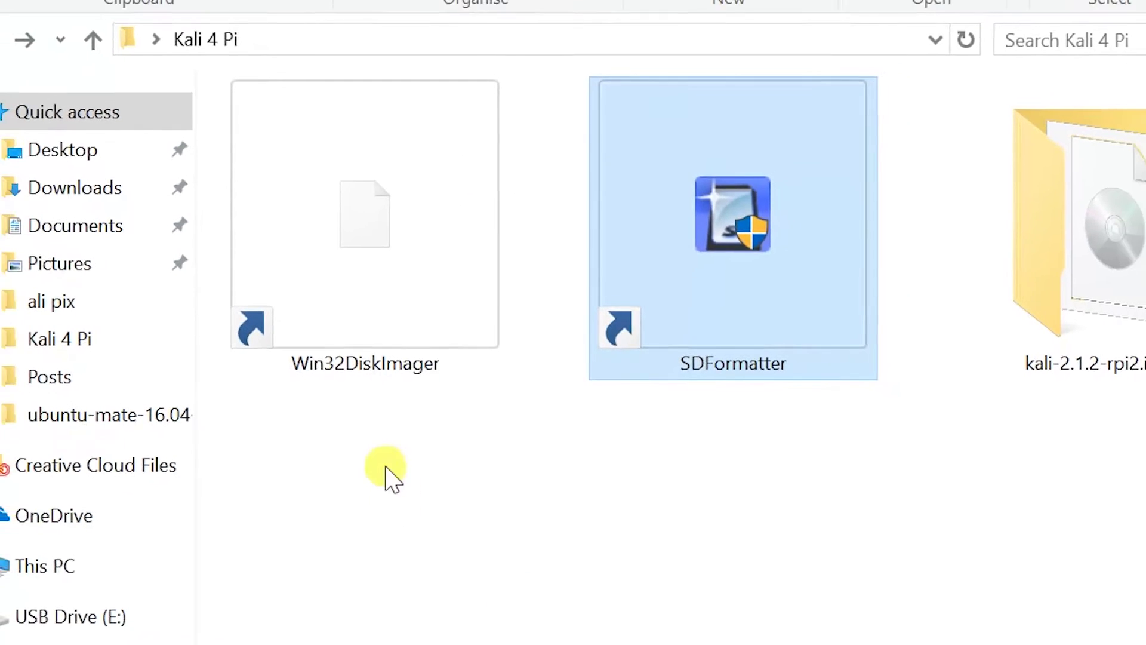
pyautogui.doubleClick(405, 277)
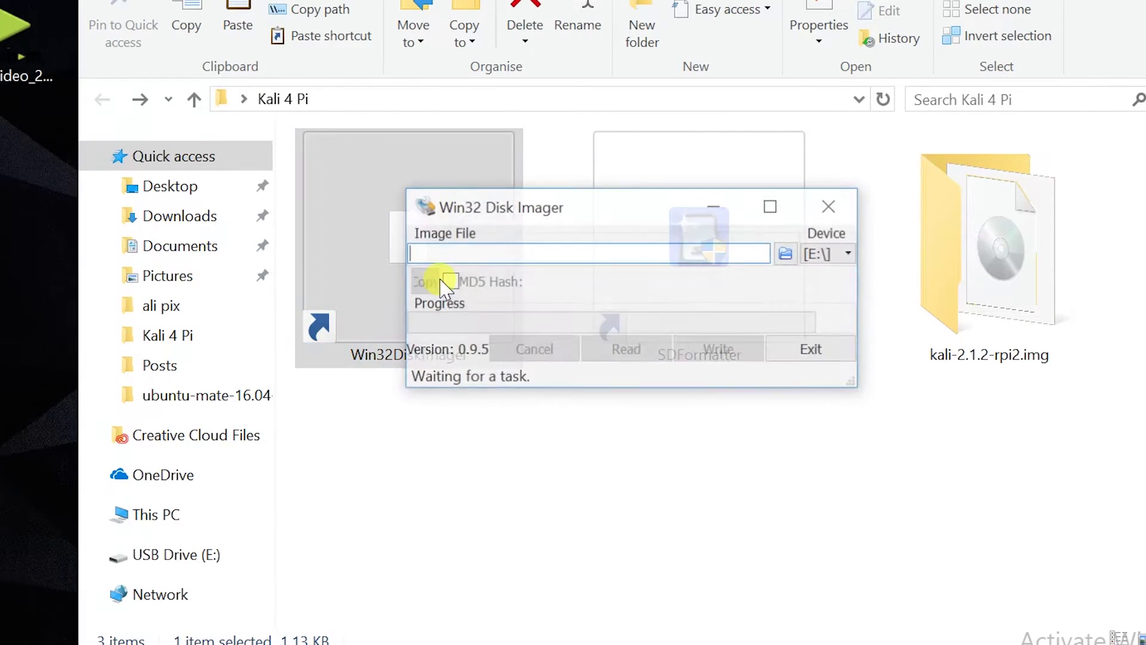
pyautogui.click(943, 597)
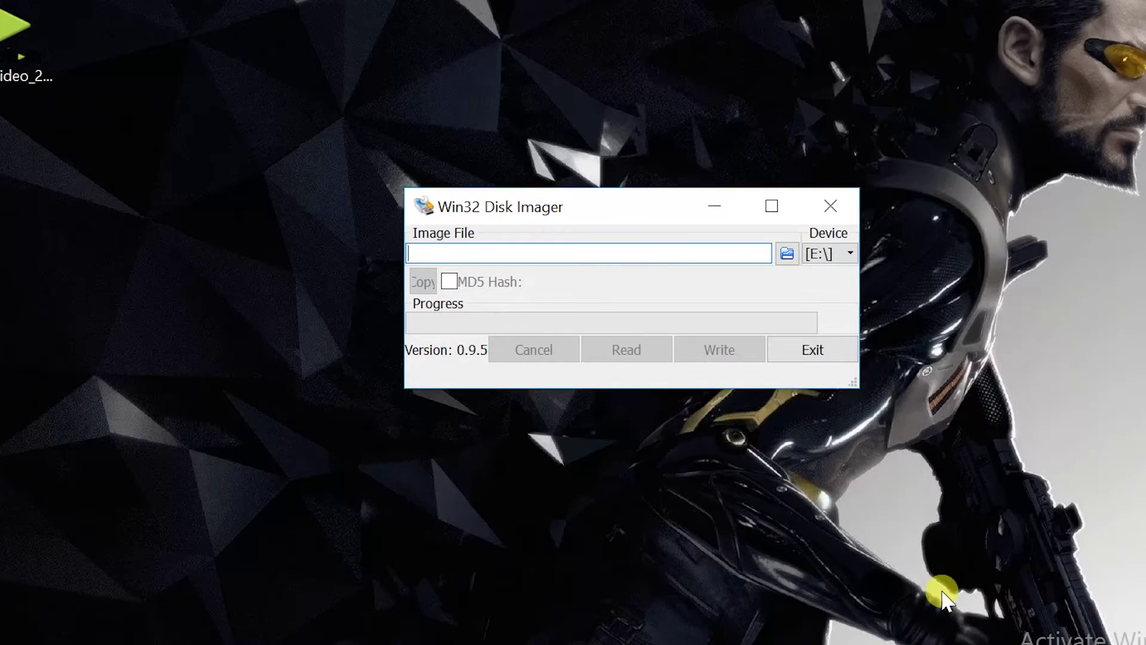
pyautogui.click(692, 582)
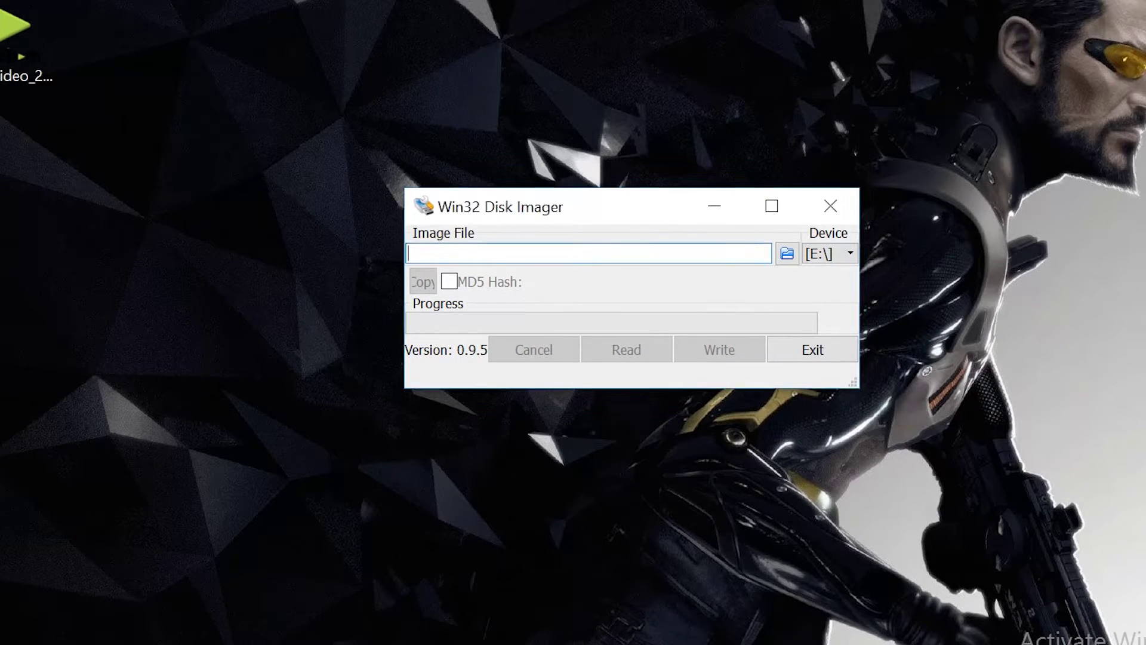
pyautogui.moveTo(669, 201); pyautogui.dragTo(602, 179)
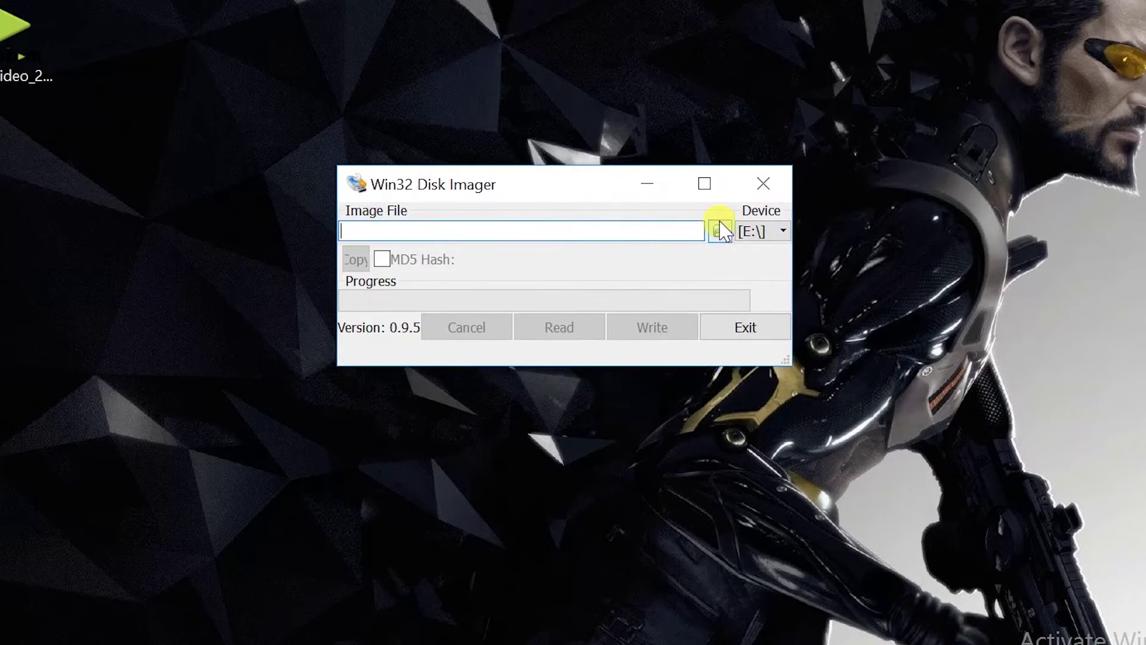
pyautogui.click(754, 231)
# - Choose Desktop > Kali 4 Pi > kali-2.1.2-rpi2.img and start writing it to drive E:
pyautogui.click(719, 233)
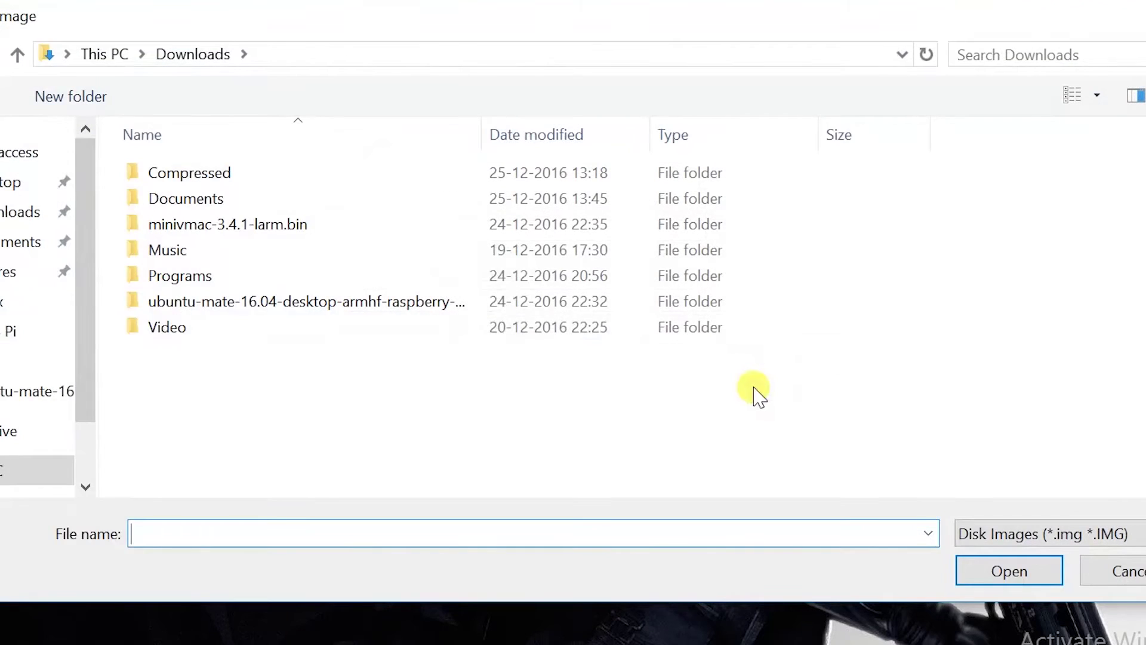
pyautogui.click(24, 184)
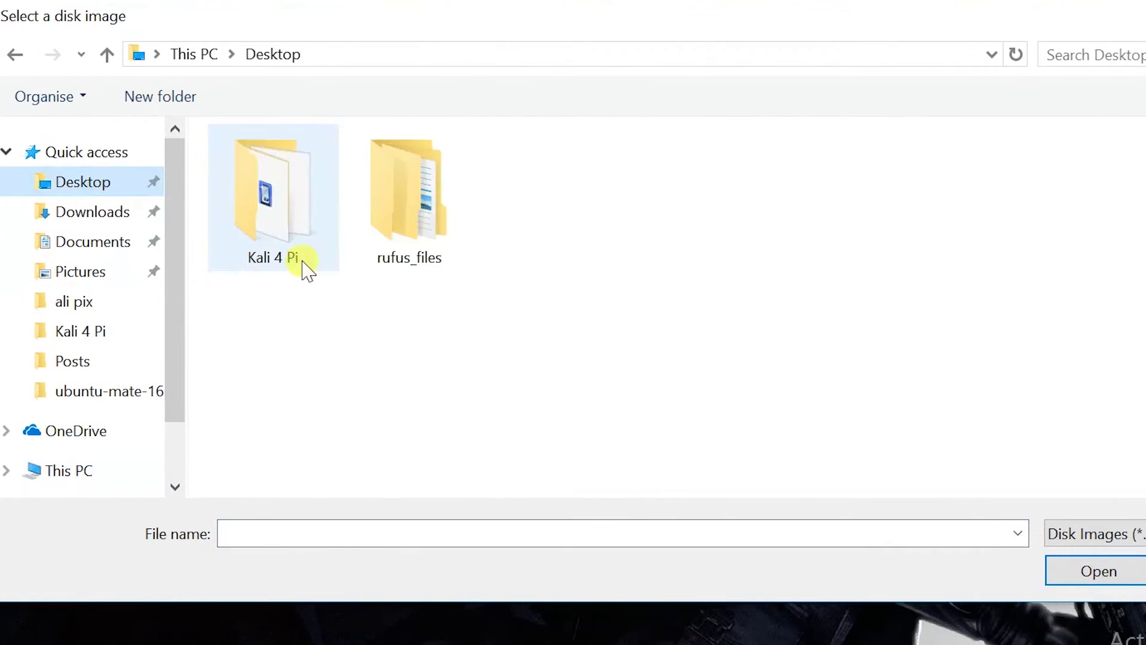
pyautogui.doubleClick(229, 216)
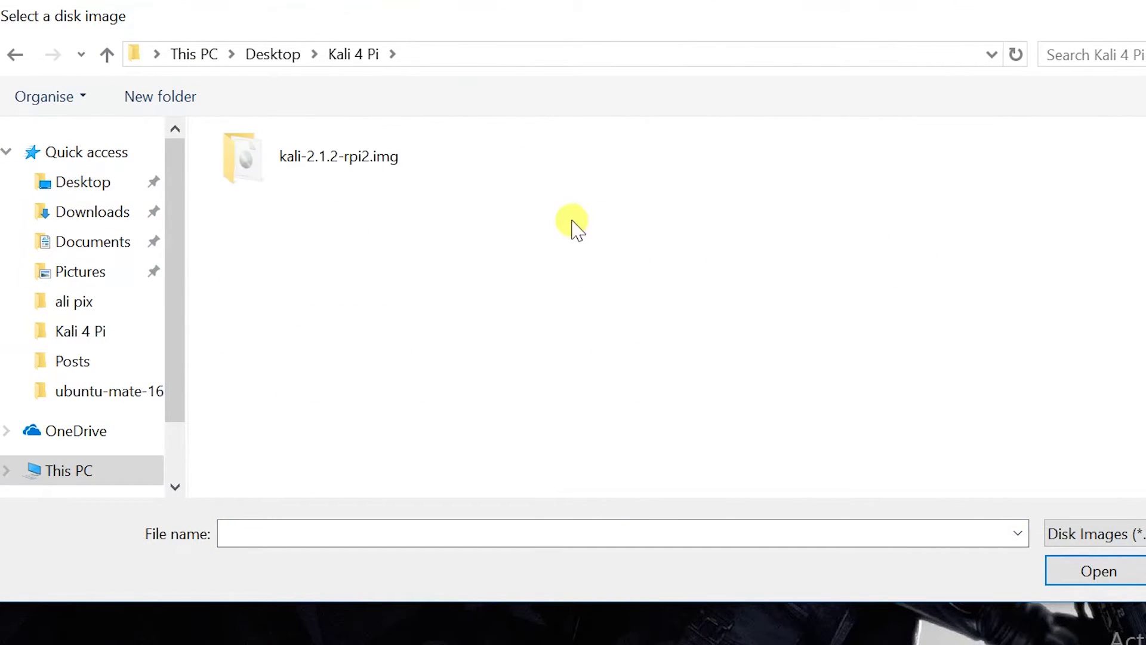
pyautogui.doubleClick(507, 169)
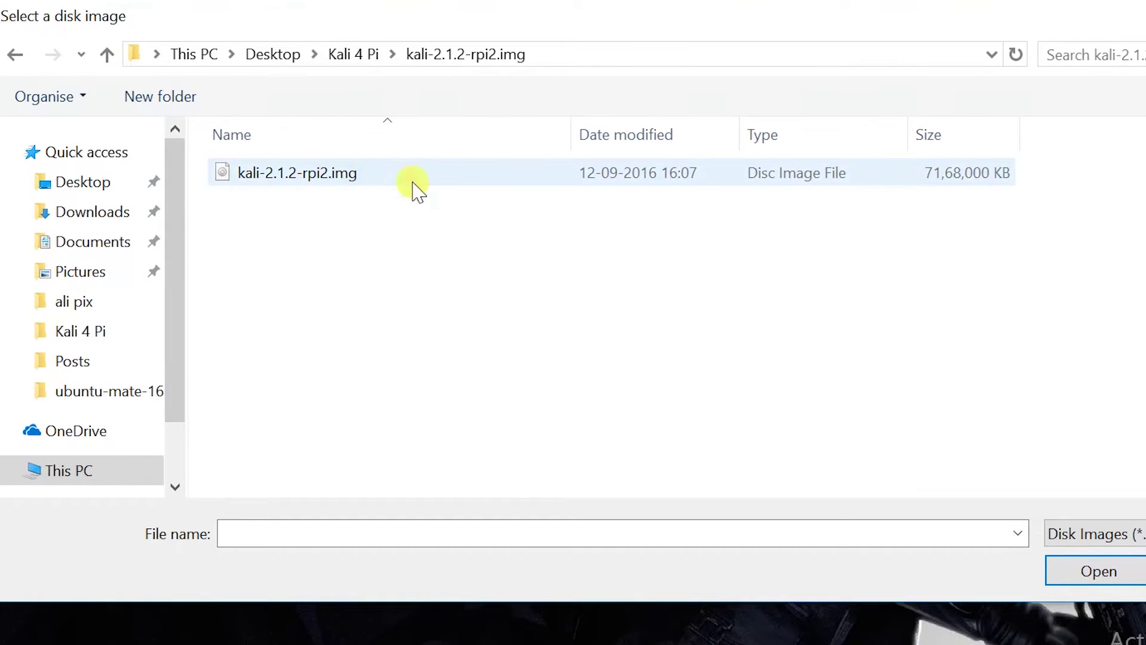
pyautogui.click(1141, 95)
pyautogui.click(291, 193)
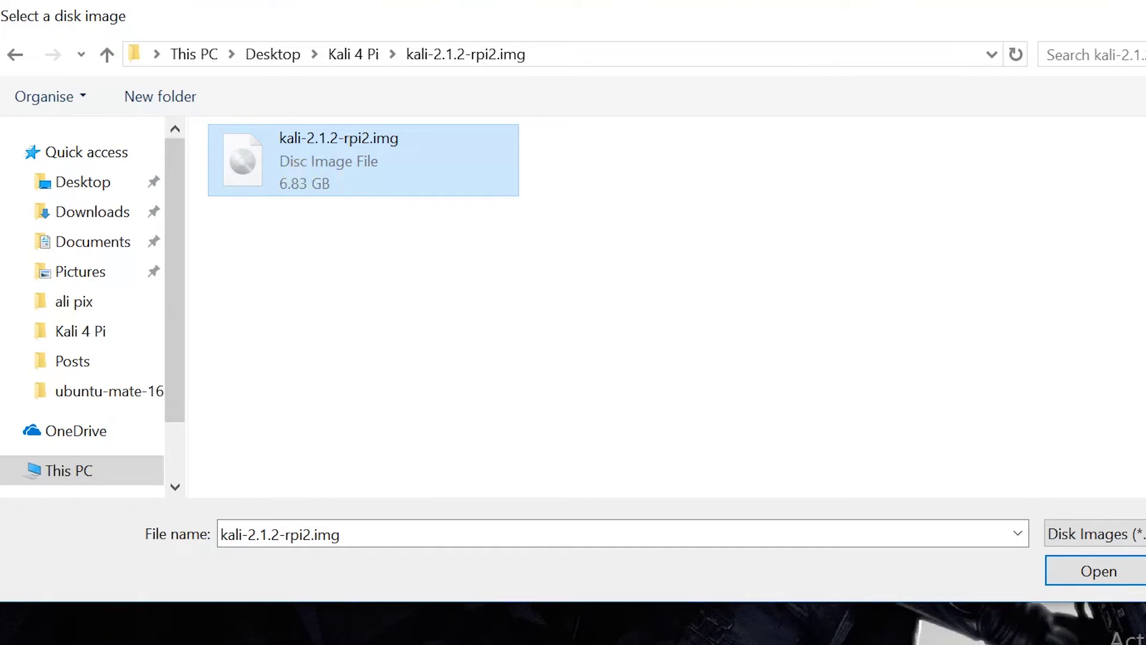
pyautogui.click(1075, 574)
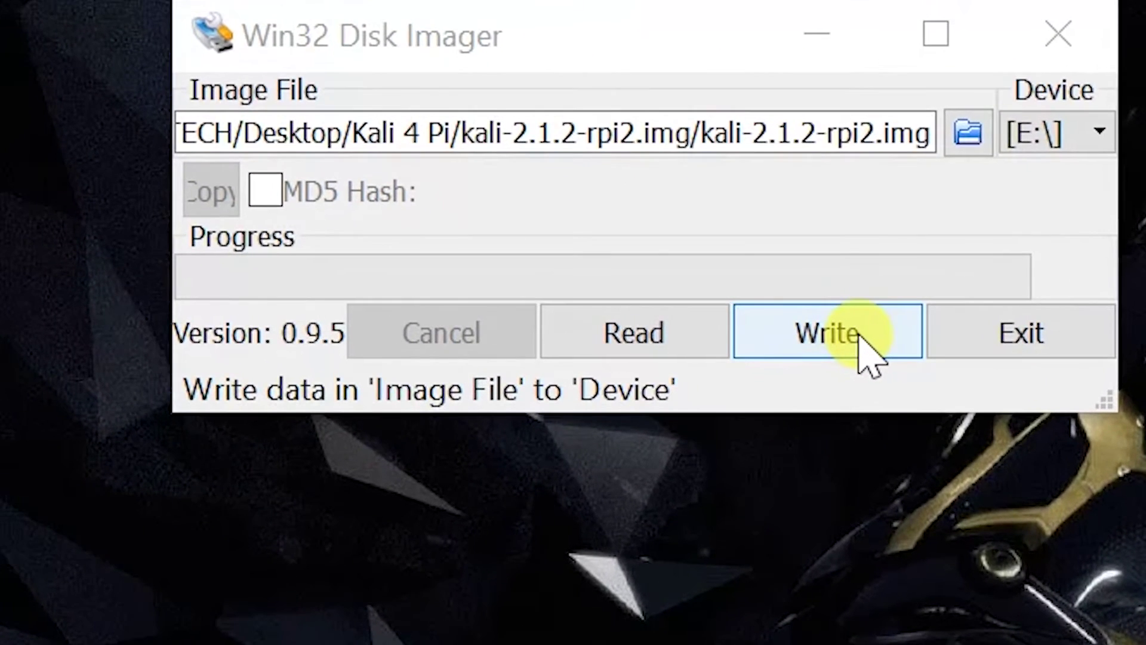
pyautogui.click(862, 334)
pyautogui.click(775, 366)
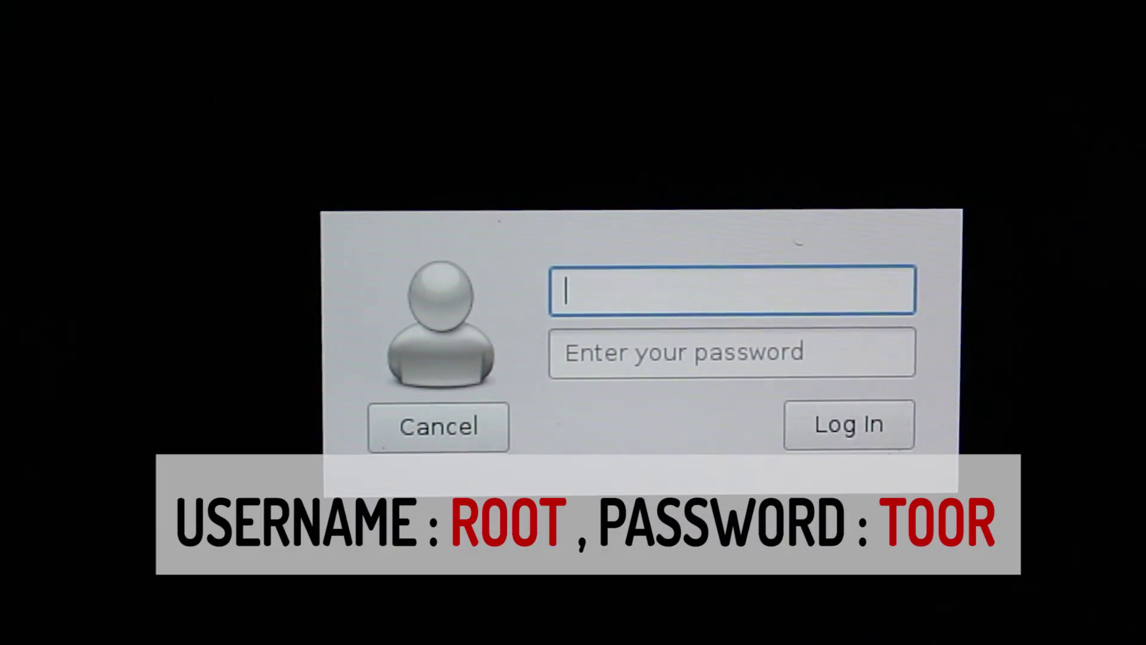
# - Log in to Kali with the default superuser username and password
pyautogui.write('root')
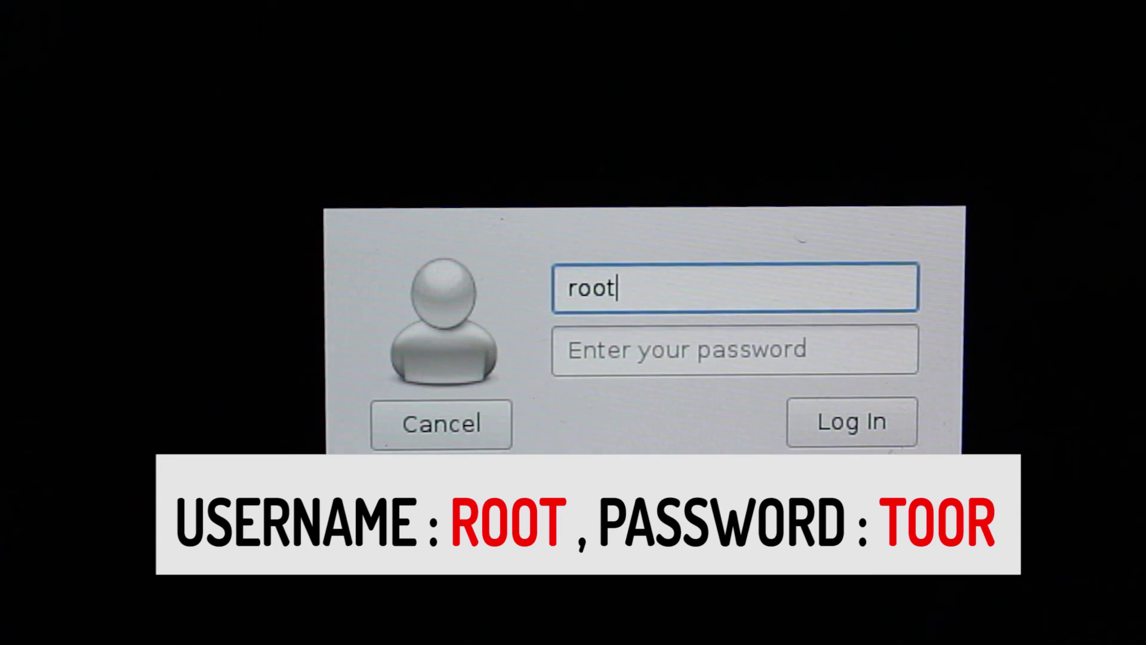
pyautogui.press('Return')
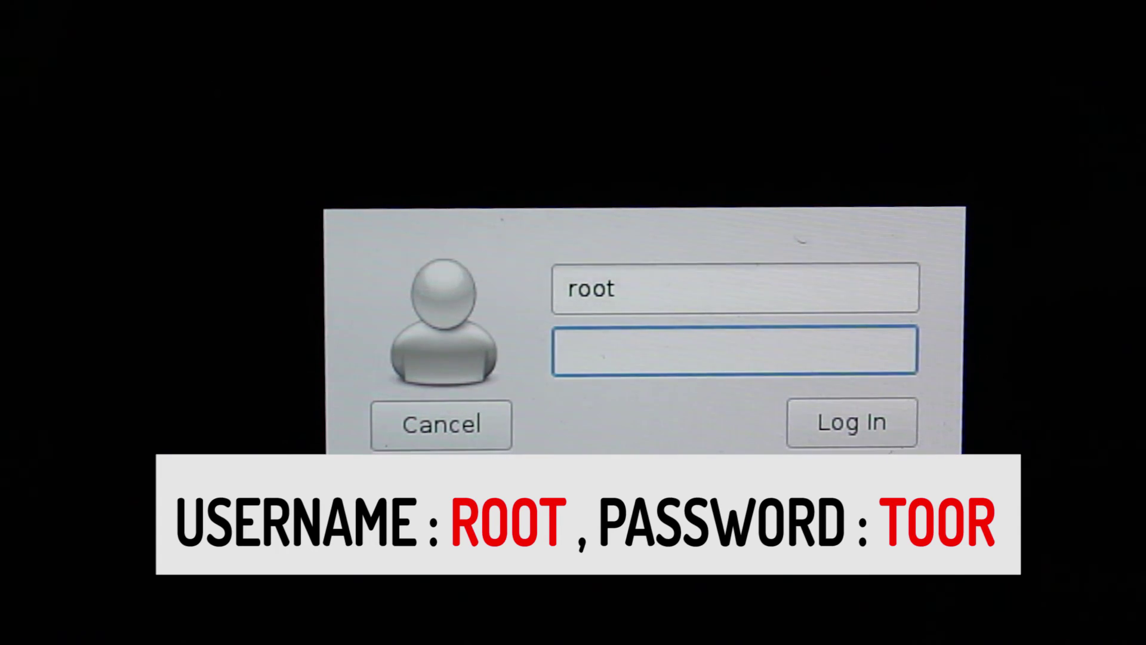
pyautogui.write('to')
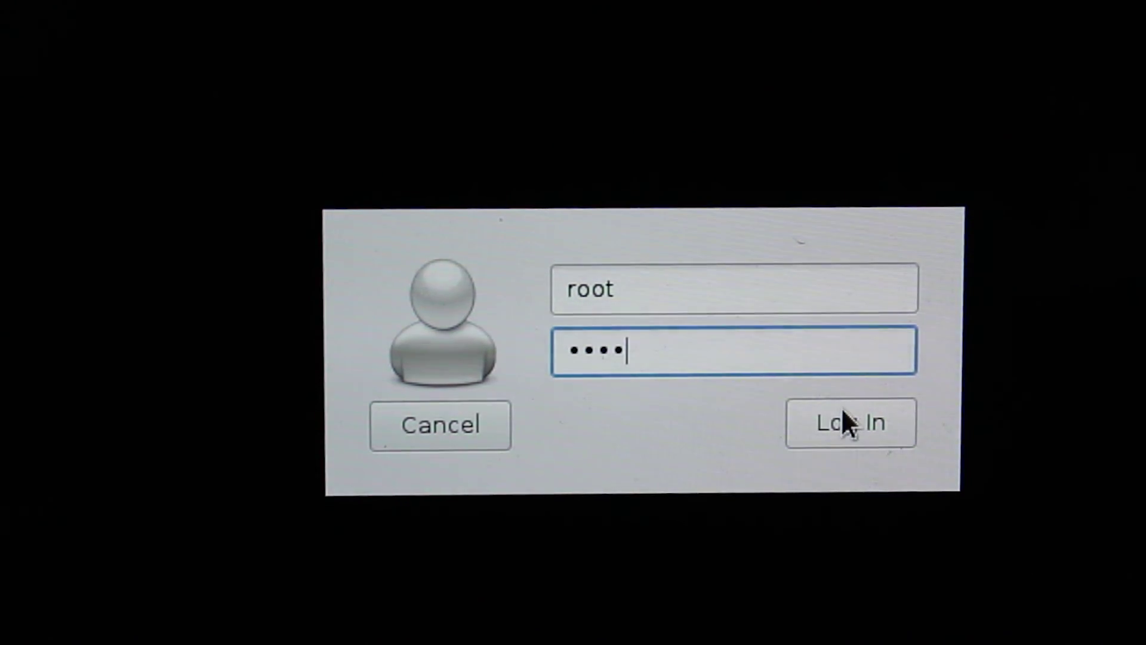
pyautogui.click(843, 411)
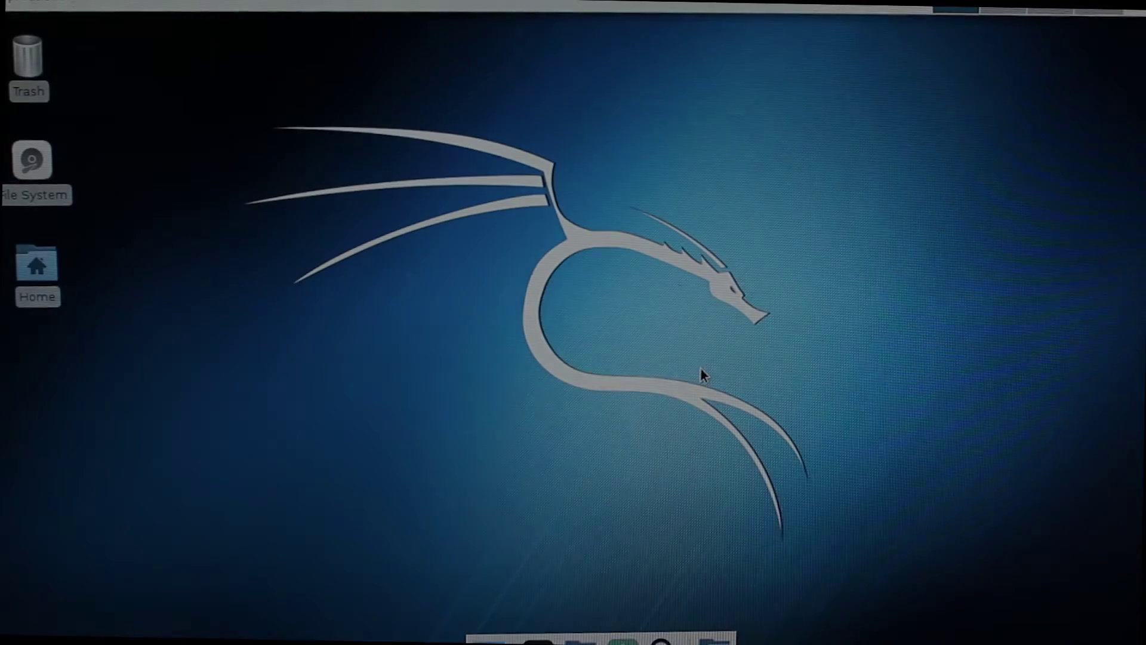